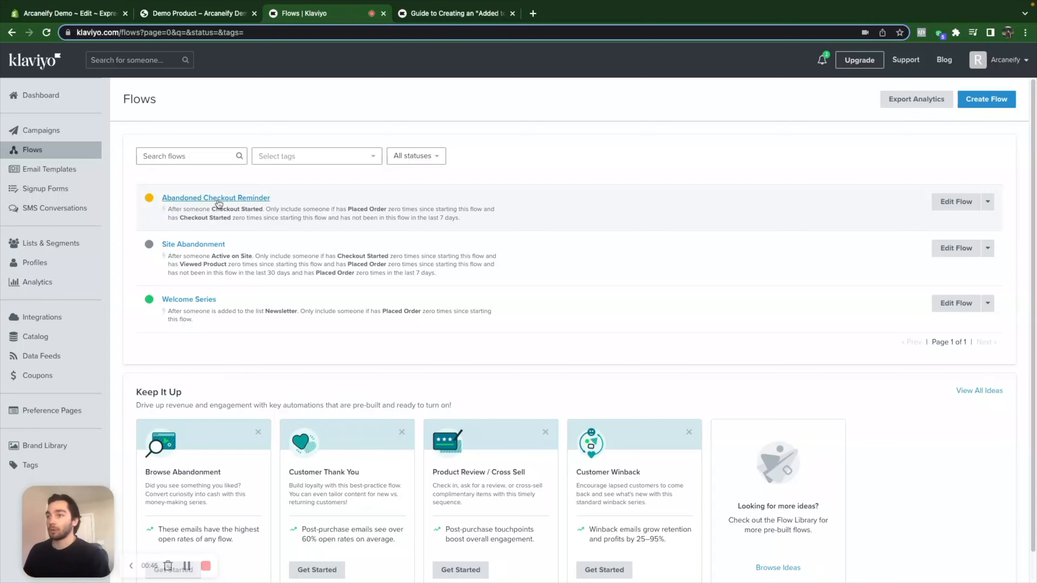
# Open the Abandoned Checkout Reminder flow to examine its structure, and return to the flows list.
pyautogui.click(213, 198)
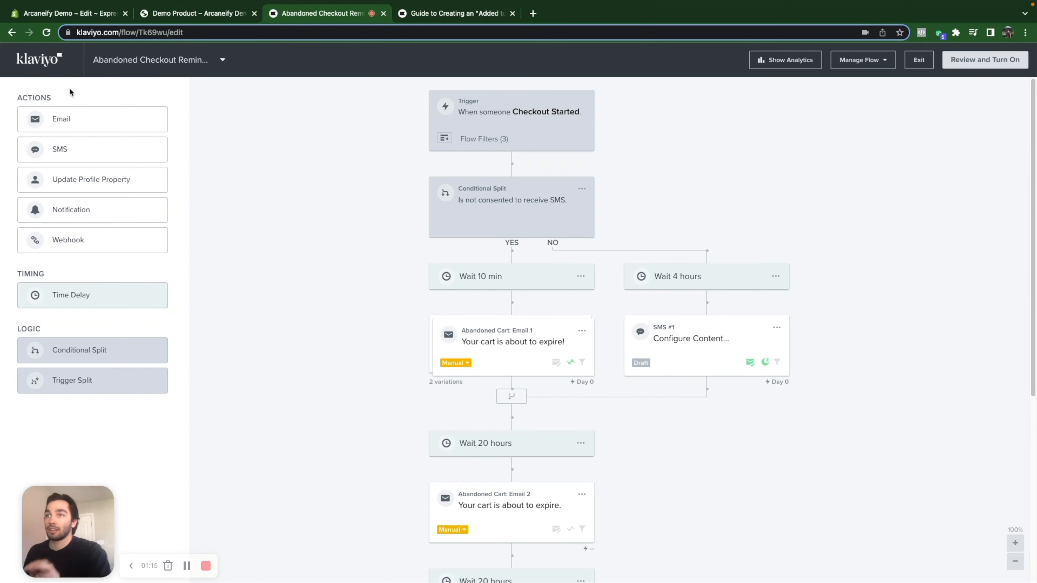
pyautogui.click(52, 64)
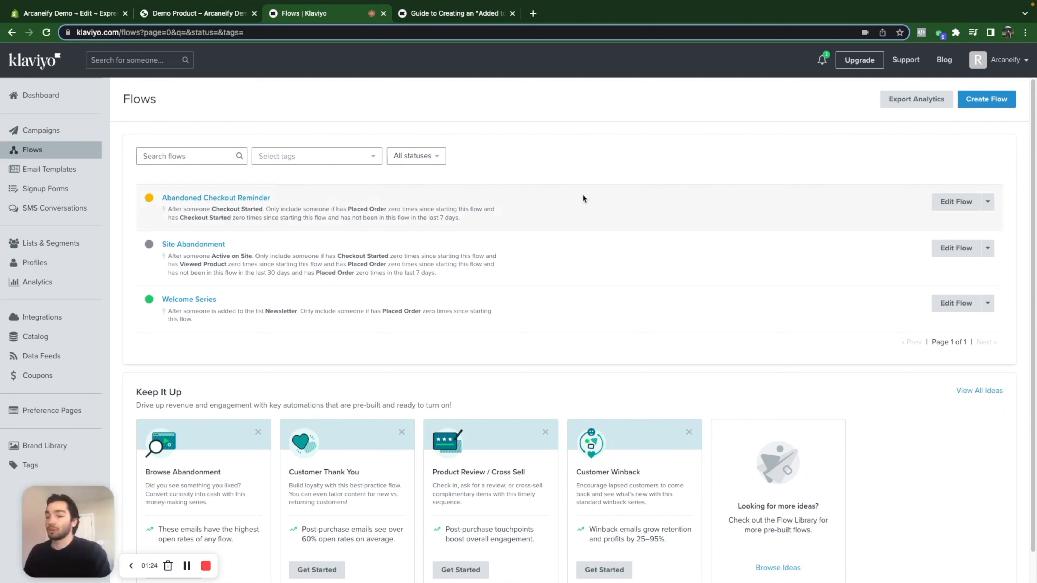
# Start creating a flow, search the flow library for "cart", and open the Added to Cart Trigger abandoned cart template.
pyautogui.click(1003, 107)
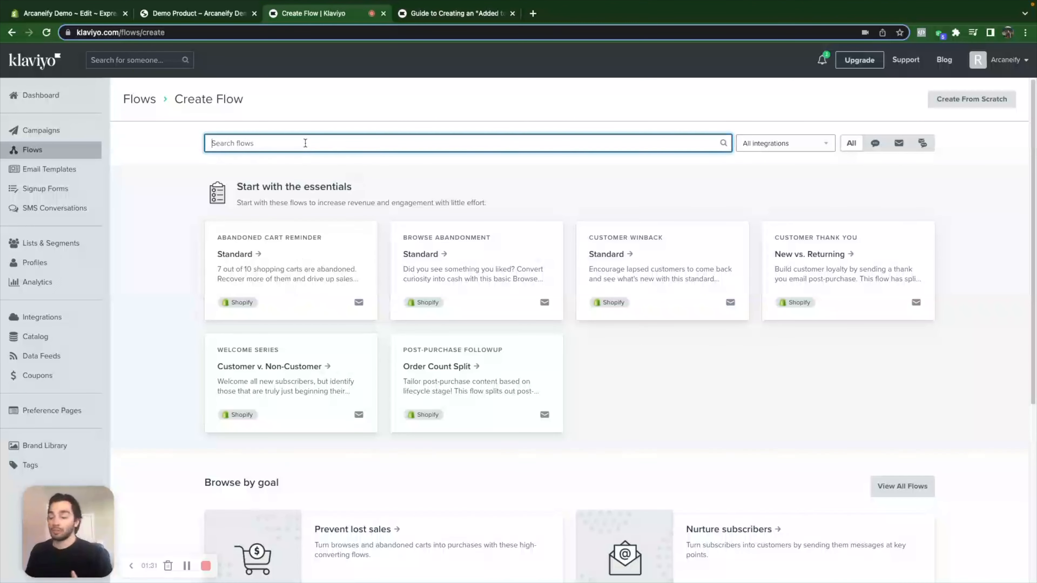
pyautogui.write('cart')
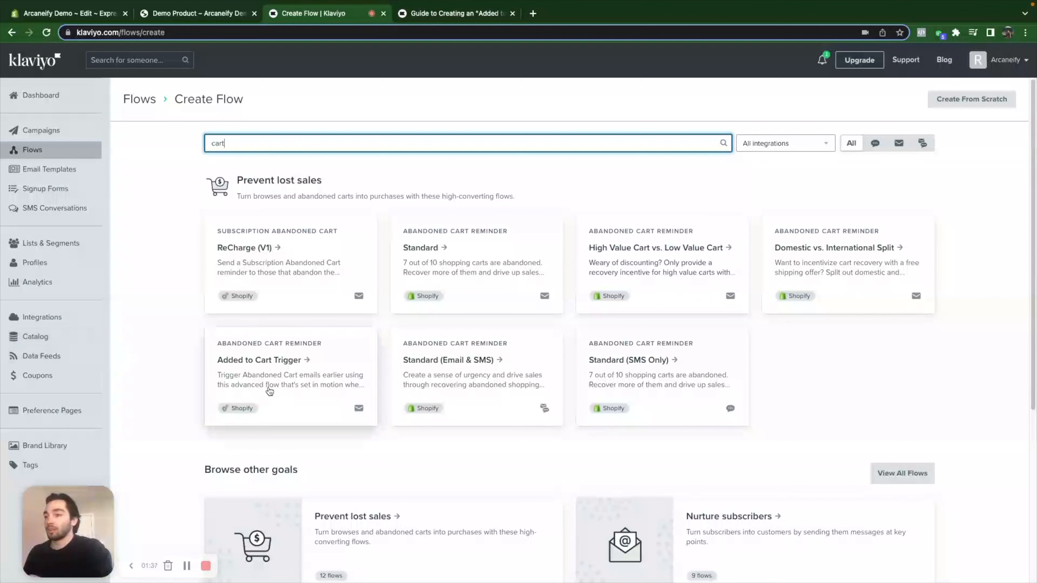
pyautogui.click(263, 371)
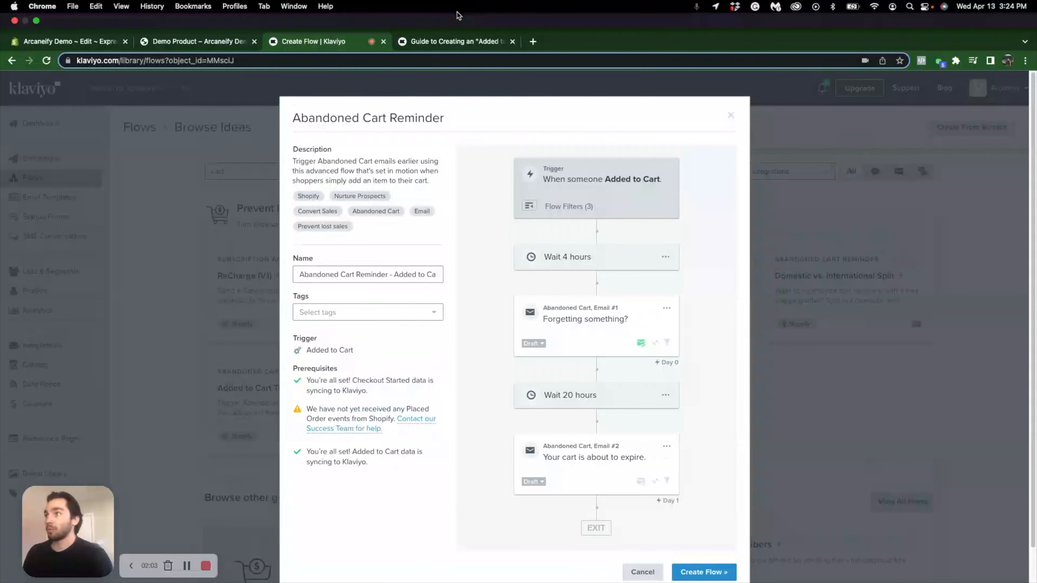
# Switch to Klaviyo's "Added to Cart" event guide for Shopify and look over its snippet instructions.
pyautogui.click(453, 13)
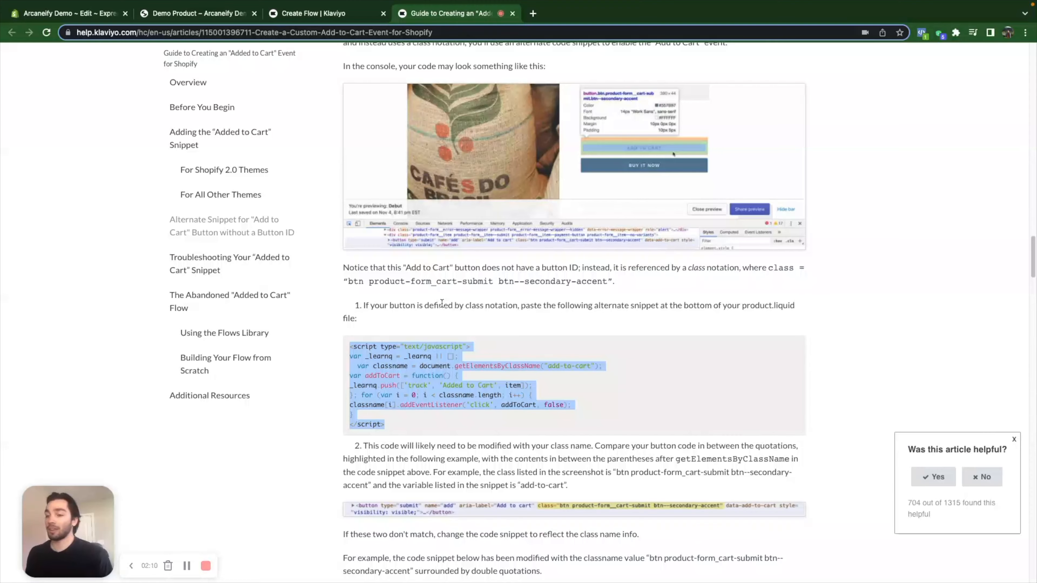
pyautogui.scroll(10, 441, 302)
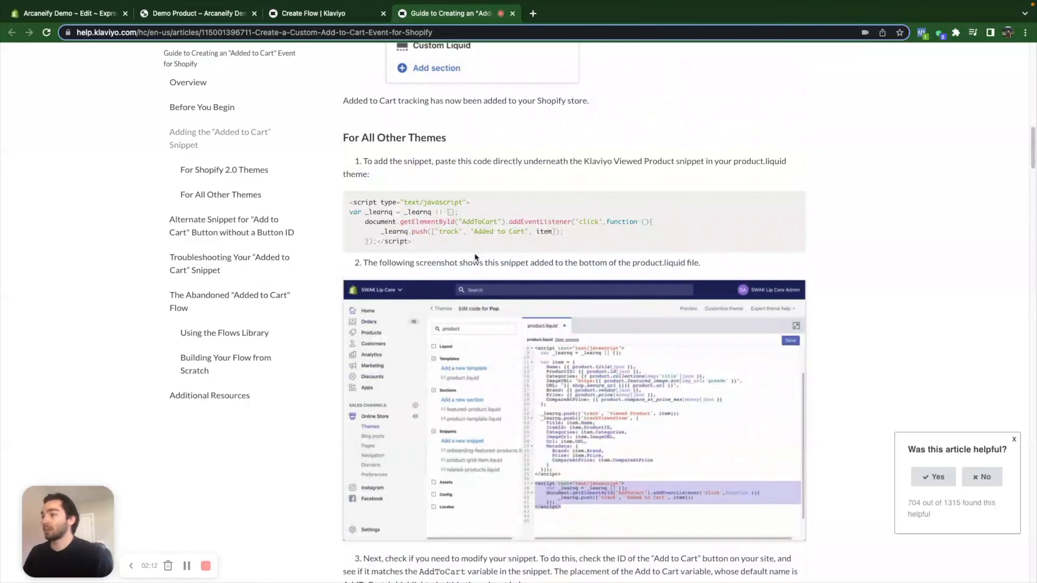
pyautogui.scroll(10, 366, 248)
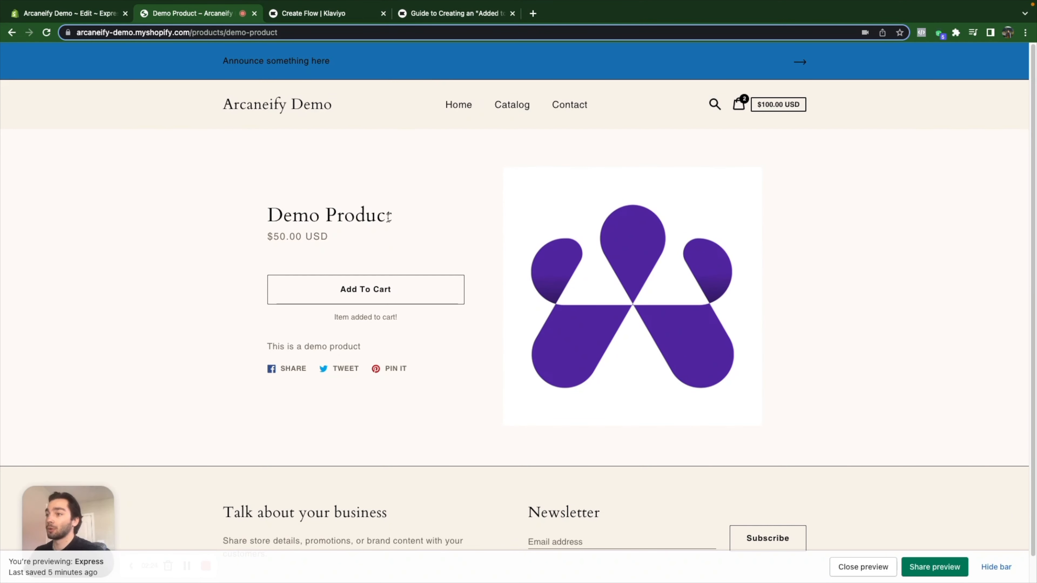
# Inspect the HTML of the Add To Cart button on the store's Demo Product page.
pyautogui.rightClick(352, 296)
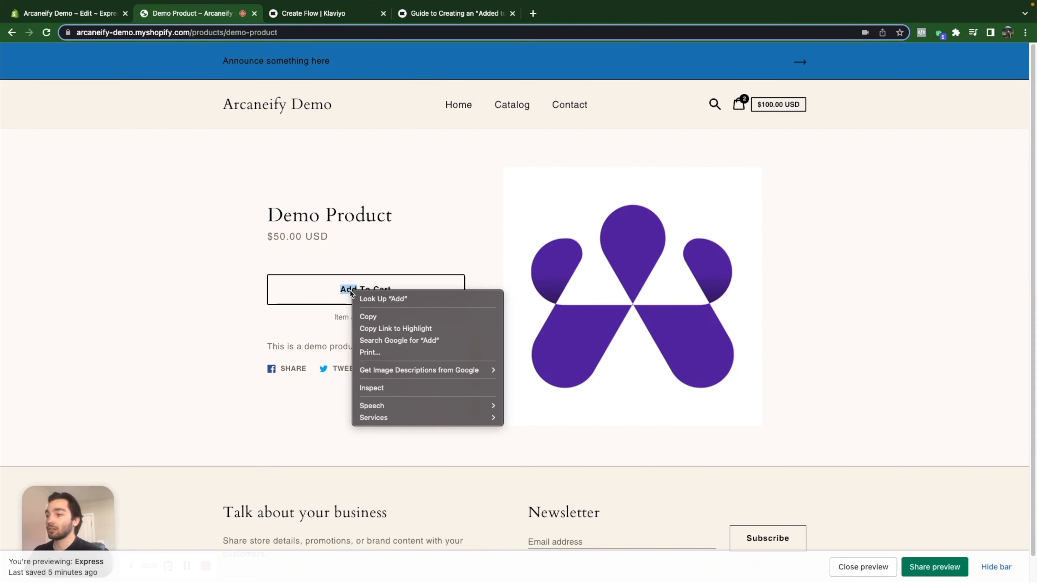
pyautogui.click(380, 387)
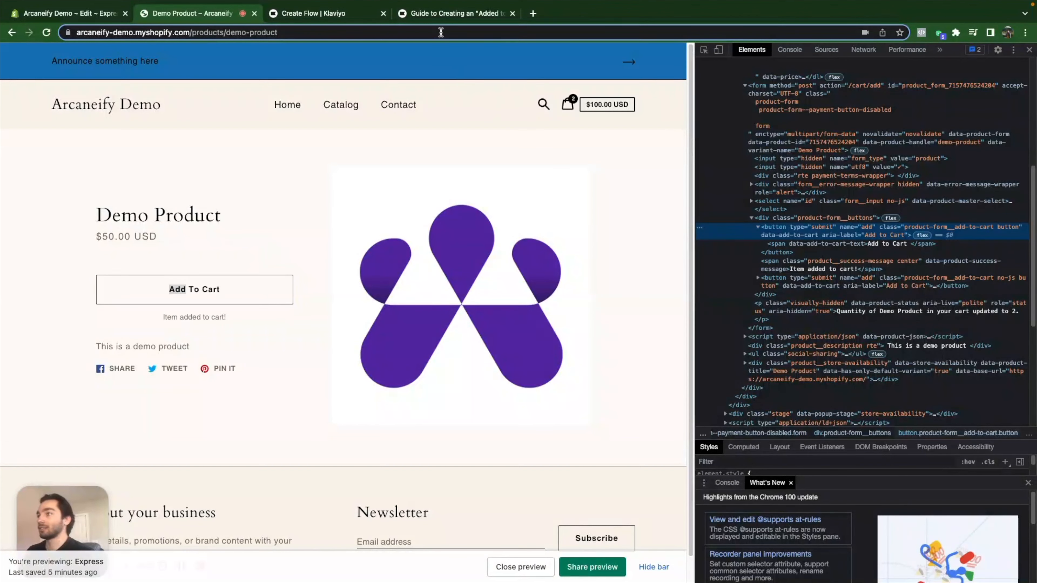
# Review the guide's button ID snippets for Shopify 2.0 and all other themes, and check them against the inspected Add To Cart button.
pyautogui.click(440, 15)
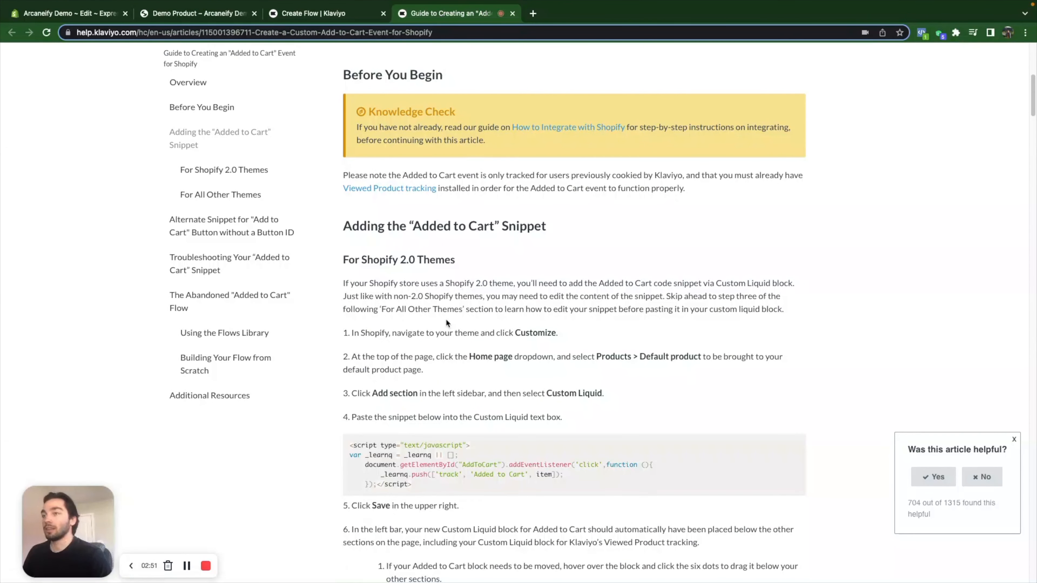
pyautogui.scroll(-15, 445, 319)
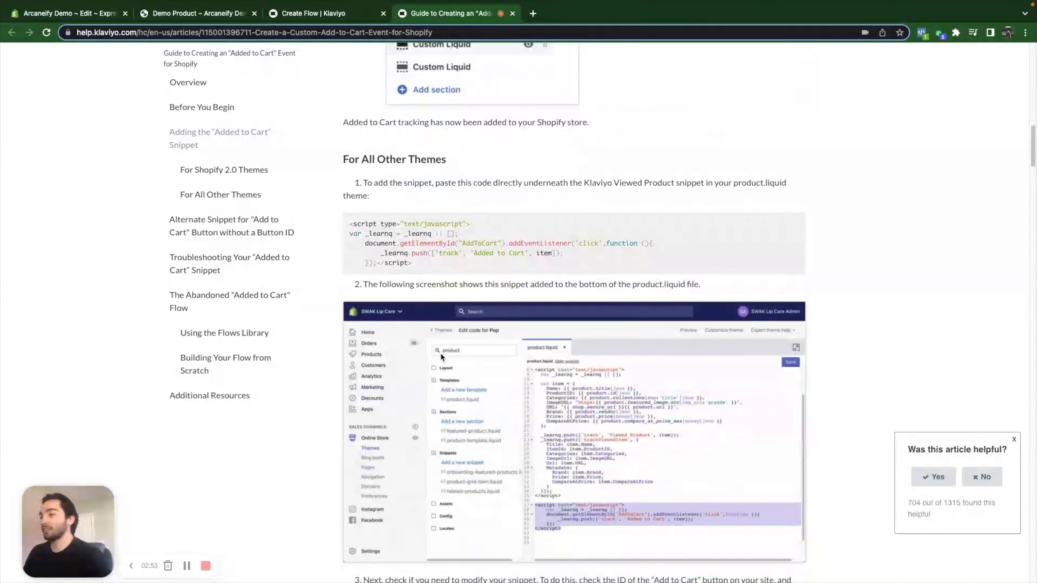
pyautogui.scroll(5, 412, 171)
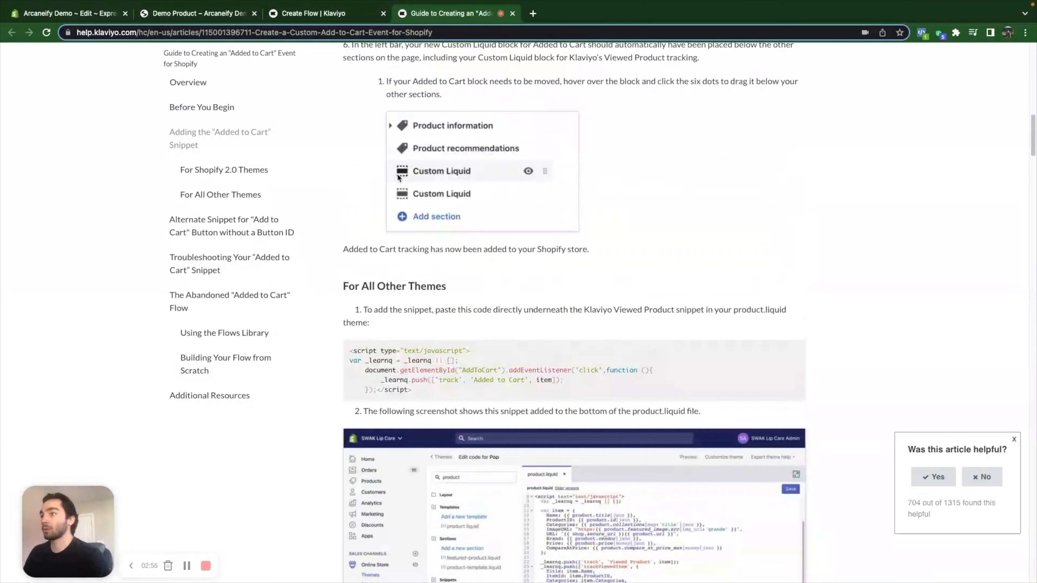
pyautogui.scroll(14, 398, 176)
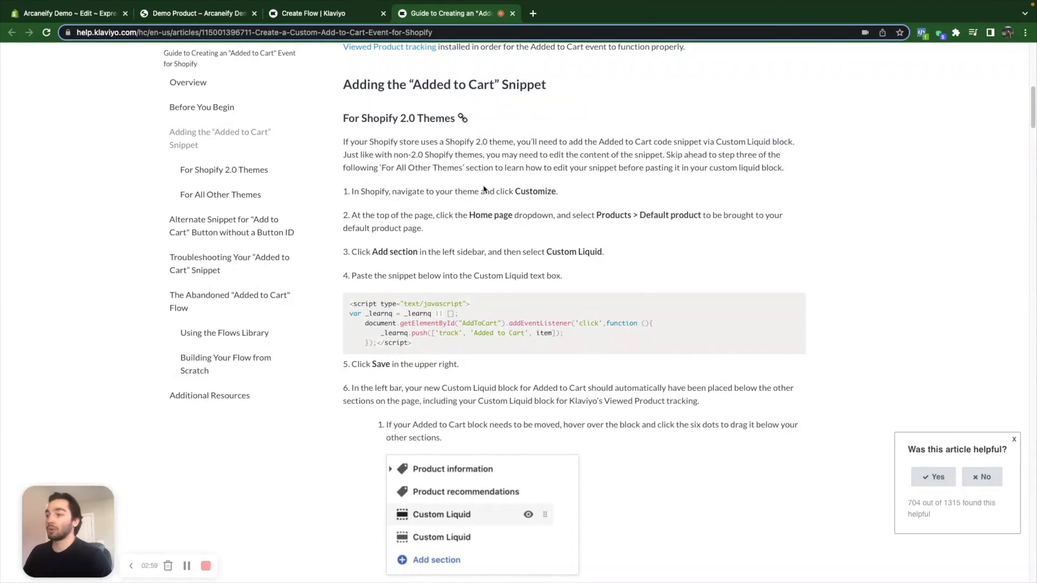
pyautogui.moveTo(412, 343); pyautogui.dragTo(342, 303)
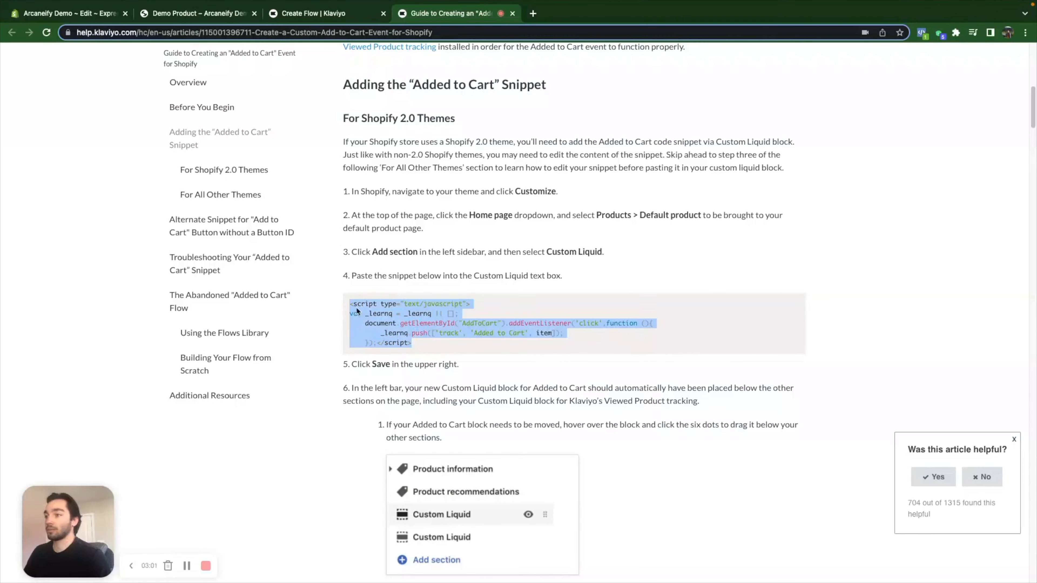
pyautogui.scroll(-15, 443, 275)
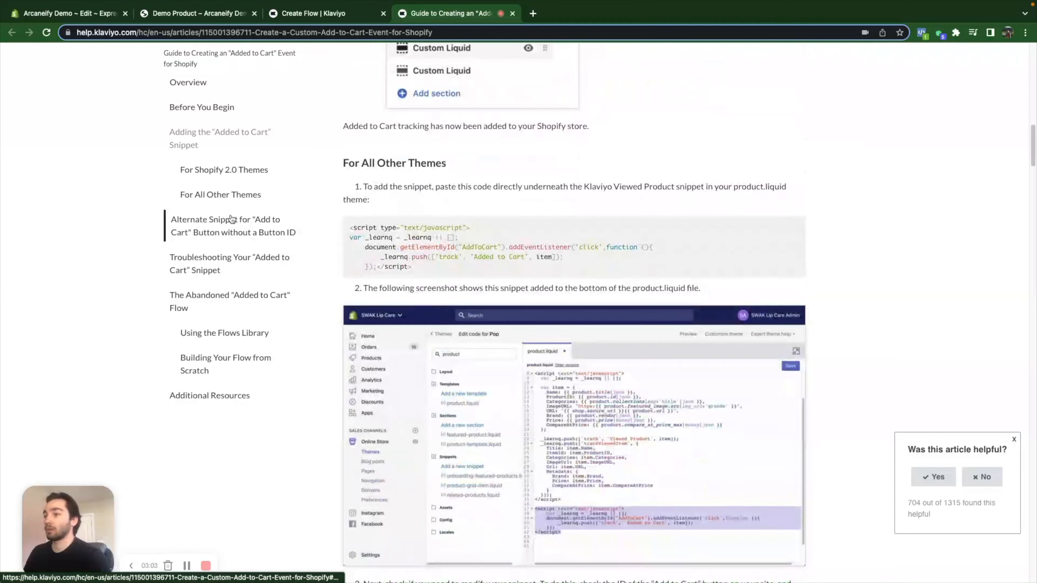
pyautogui.moveTo(497, 272); pyautogui.dragTo(350, 224)
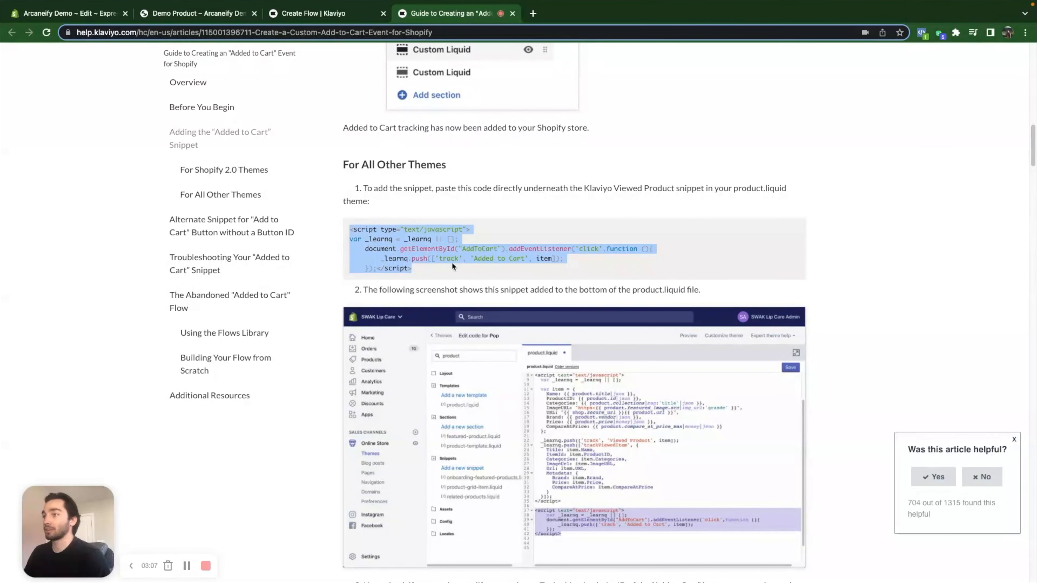
pyautogui.scroll(-4, 451, 265)
pyautogui.press('super+2')
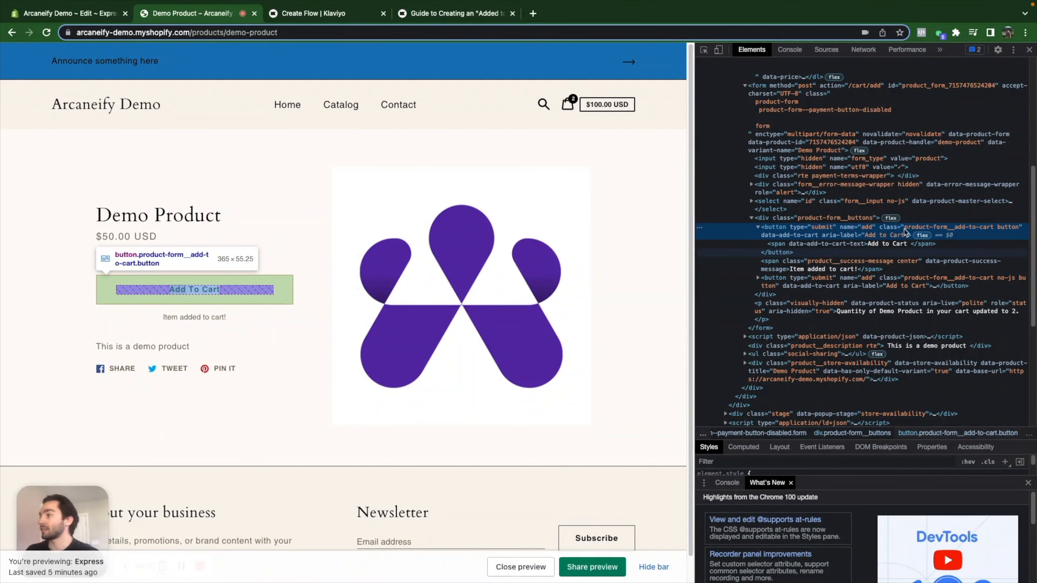
# Find the guide's alternate snippet for an "Add to Cart" button without a button ID and select its full code.
pyautogui.press('super+4')
pyautogui.scroll(-6, 455, 370)
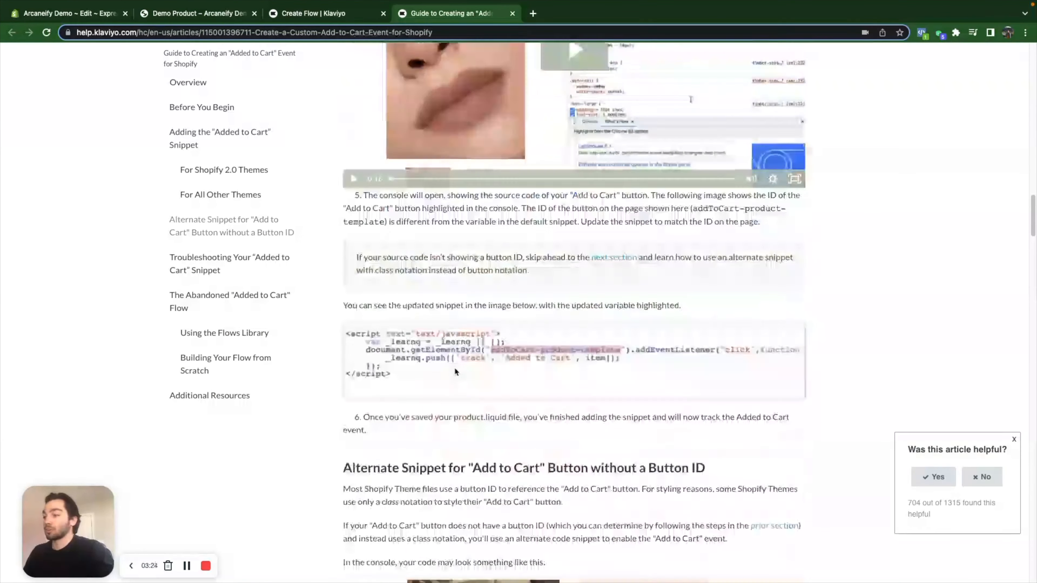
pyautogui.moveTo(555, 331); pyautogui.dragTo(697, 330)
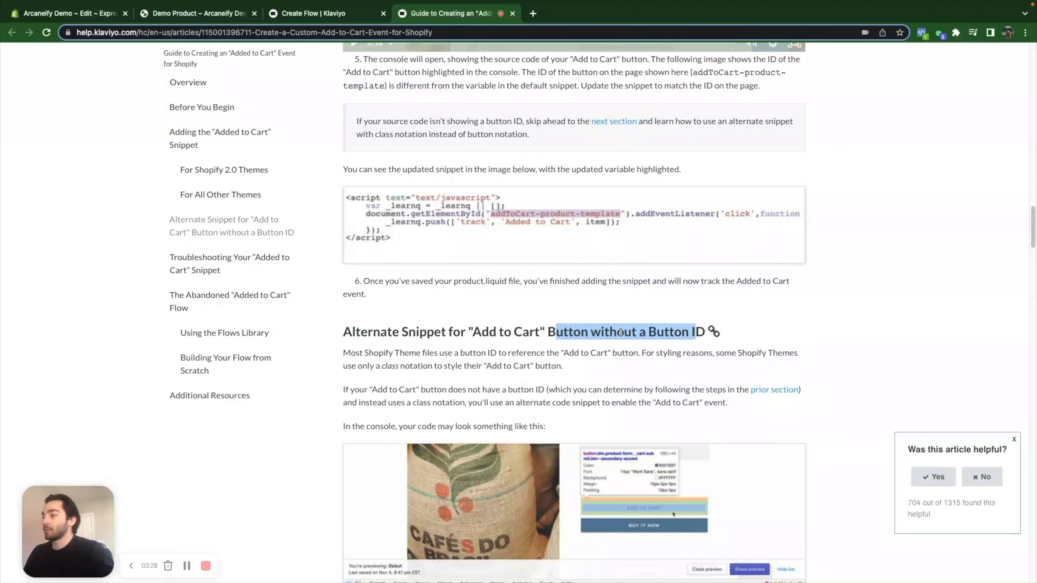
pyautogui.moveTo(489, 330); pyautogui.dragTo(647, 331)
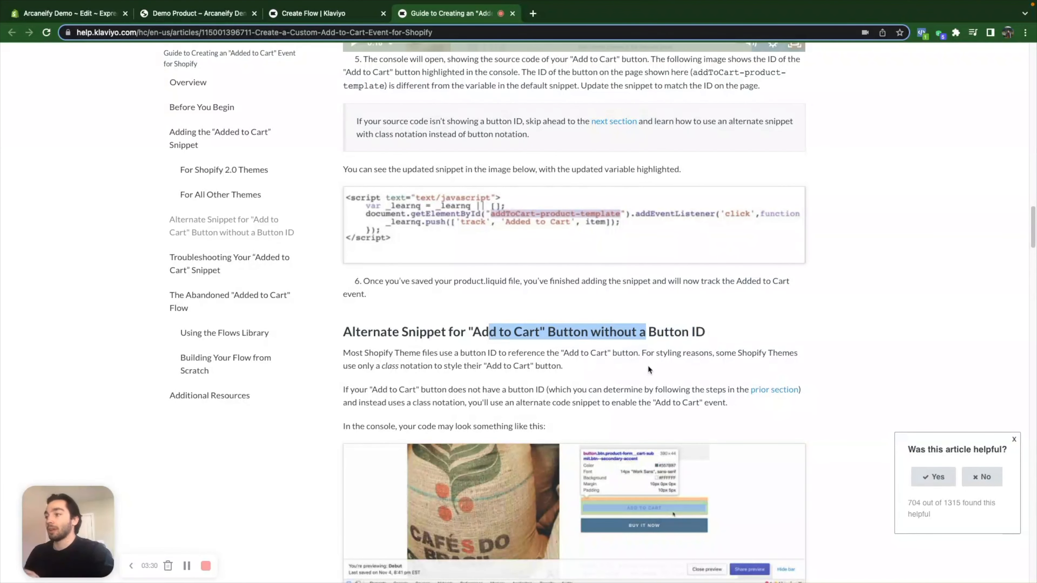
pyautogui.scroll(-2, 620, 373)
pyautogui.scroll(-6, 620, 372)
pyautogui.moveTo(404, 407); pyautogui.dragTo(322, 331)
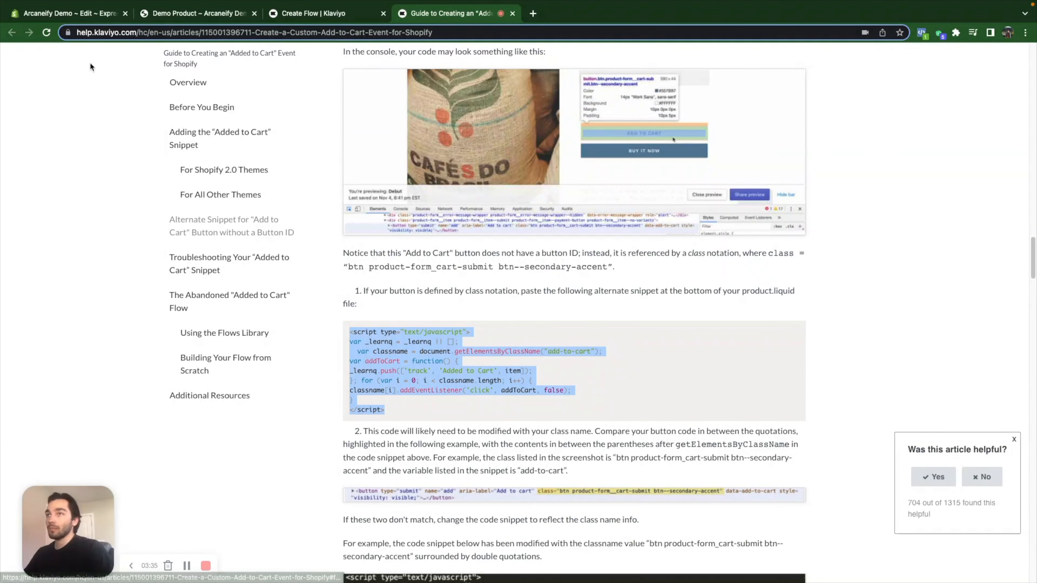
# Switch to the Shopify admin and open the code editor for the current Express theme.
pyautogui.click(77, 15)
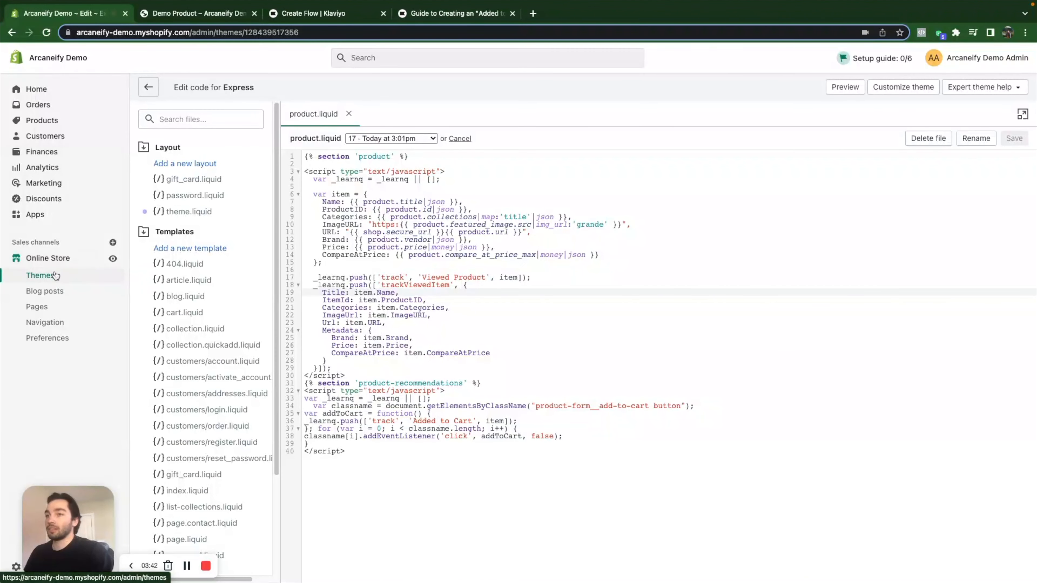
pyautogui.click(48, 274)
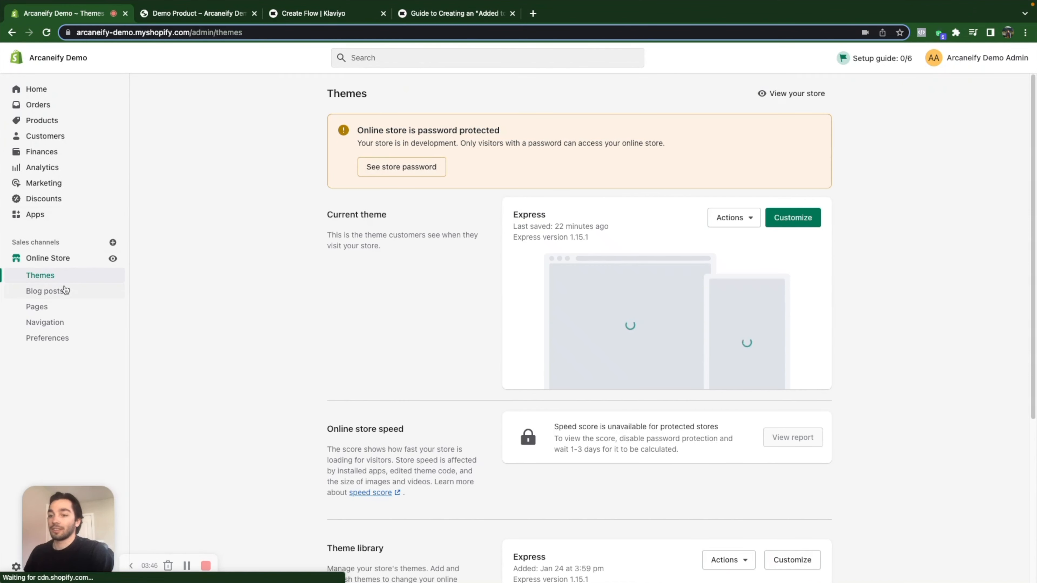
pyautogui.click(724, 218)
pyautogui.click(718, 344)
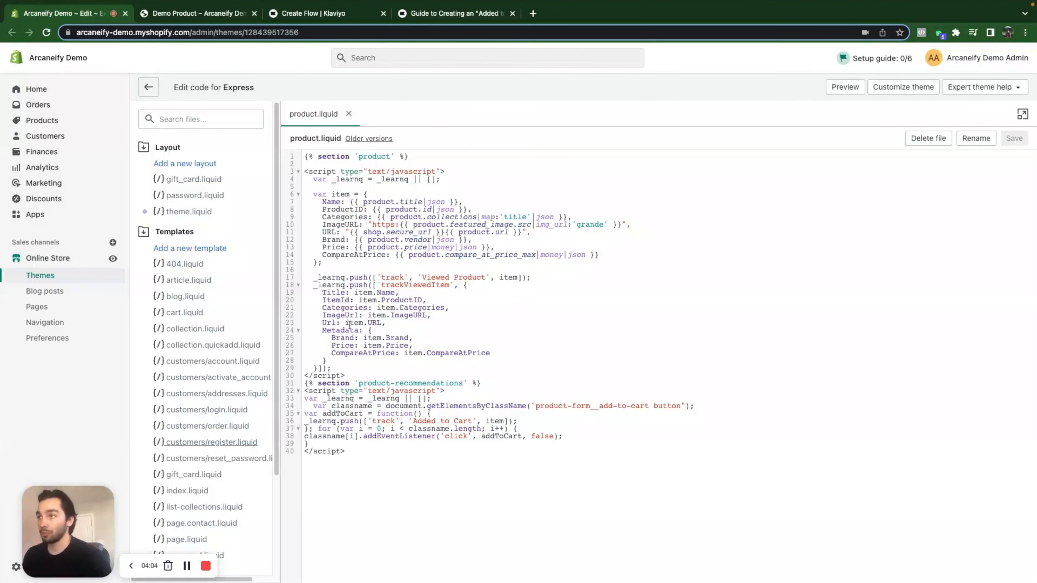
# Examine the Added to Cart script at the end of product.liquid, highlighting the class name passed to getElementsByClassName.
pyautogui.click(199, 119)
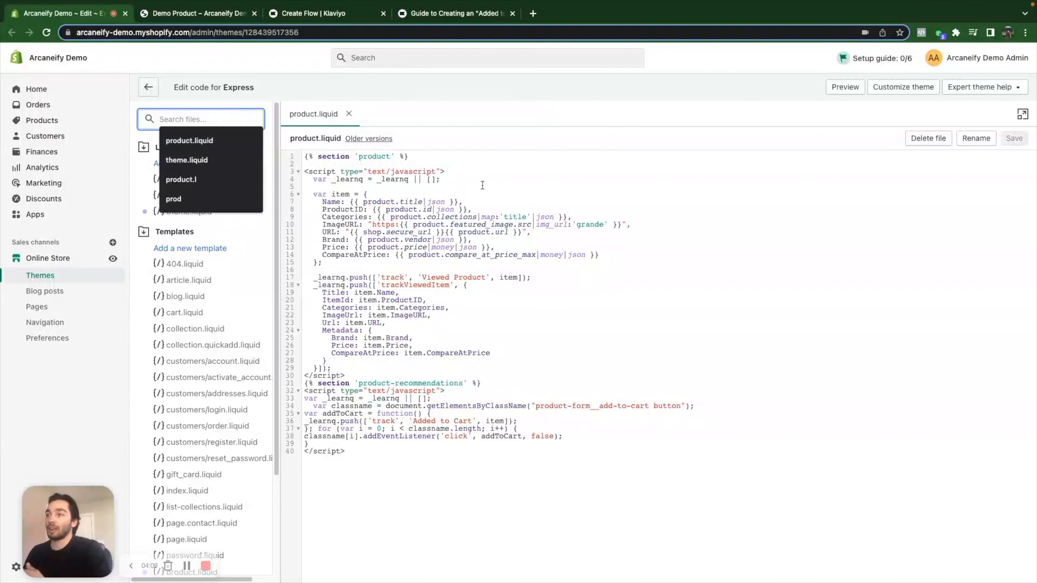
pyautogui.click(493, 488)
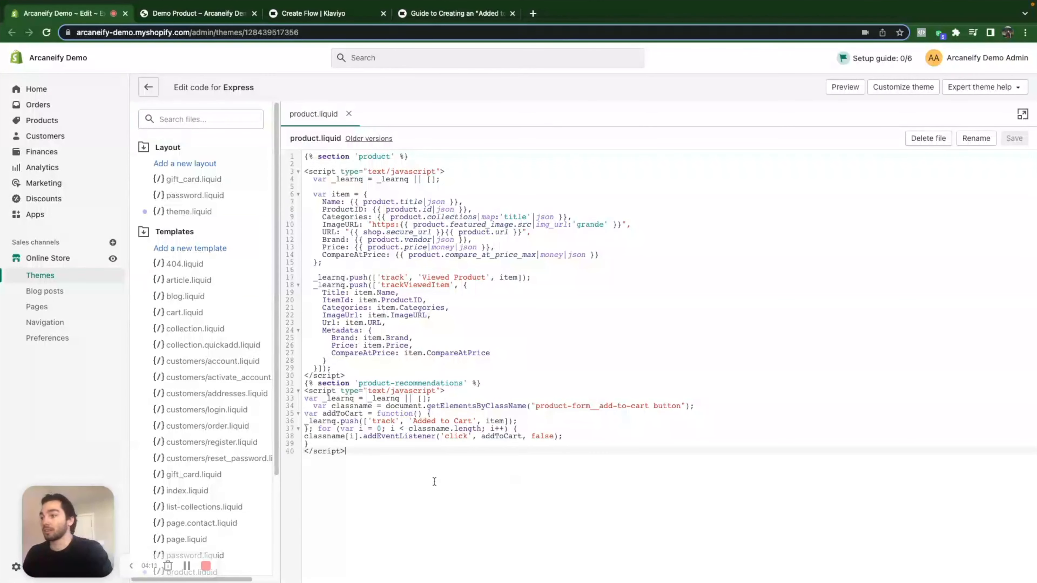
pyautogui.moveTo(375, 452); pyautogui.dragTo(302, 381)
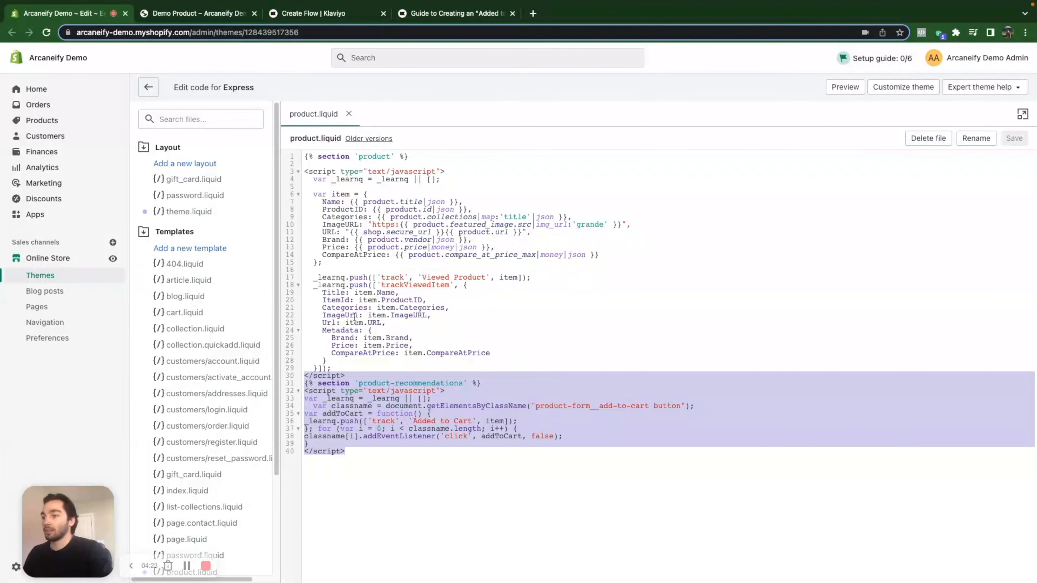
pyautogui.click(429, 467)
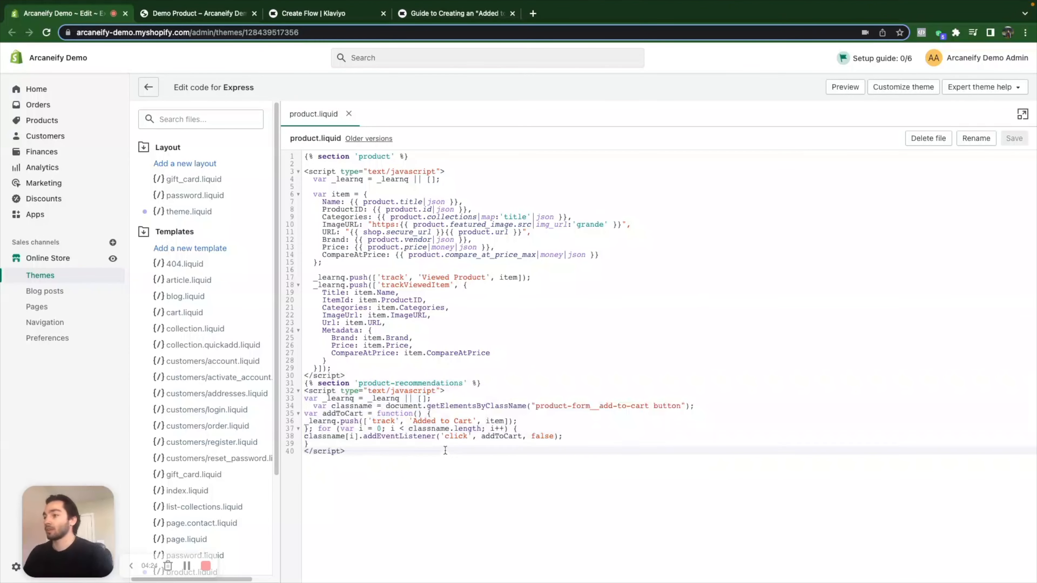
pyautogui.moveTo(331, 406); pyautogui.dragTo(425, 405)
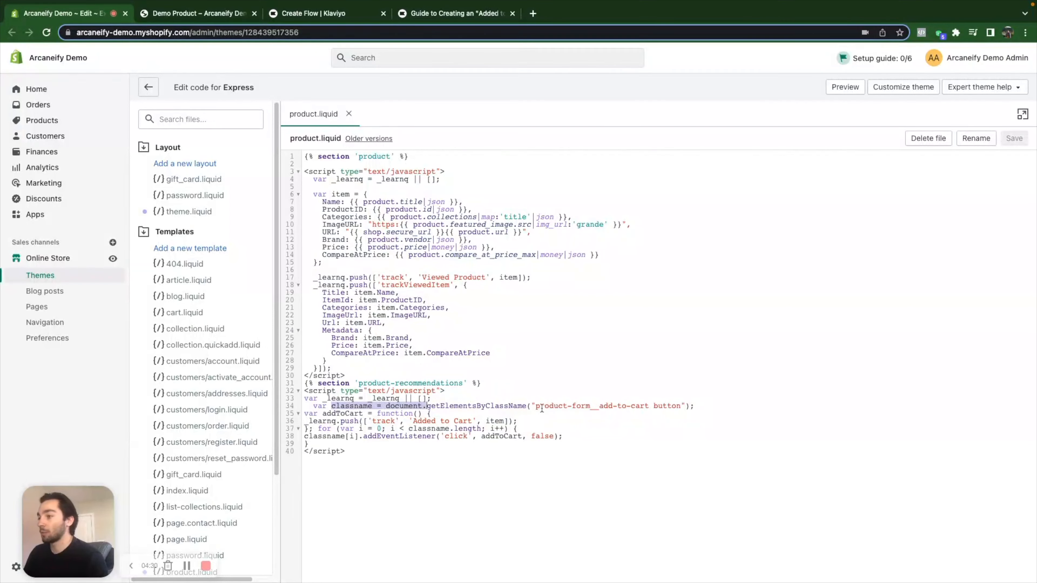
pyautogui.click(531, 405)
pyautogui.moveTo(531, 405); pyautogui.dragTo(677, 405)
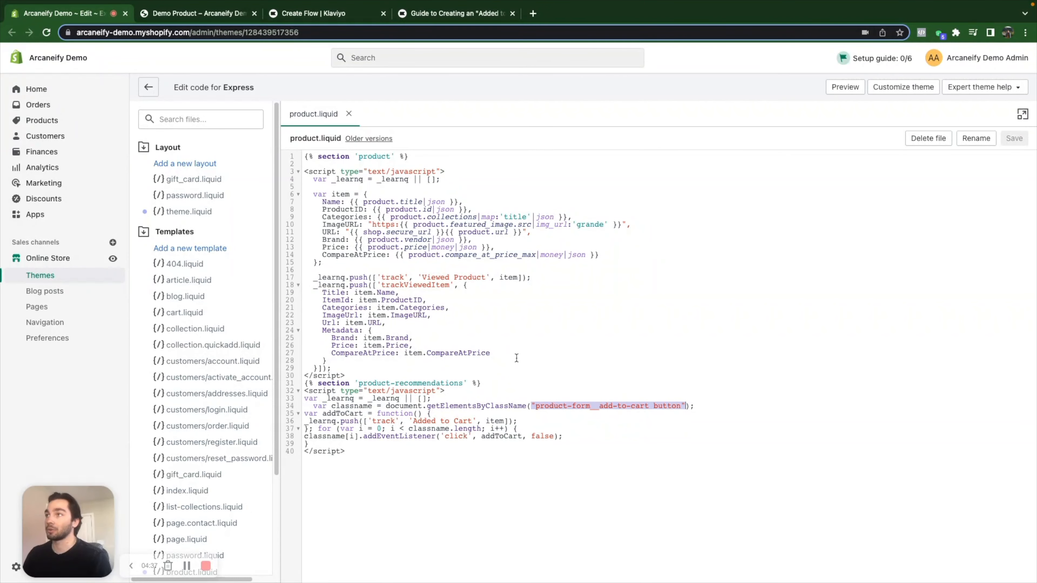
# Compare the Add To Cart button's class attribute on the Demo Product page with the class name in the product.liquid snippet.
pyautogui.click(202, 14)
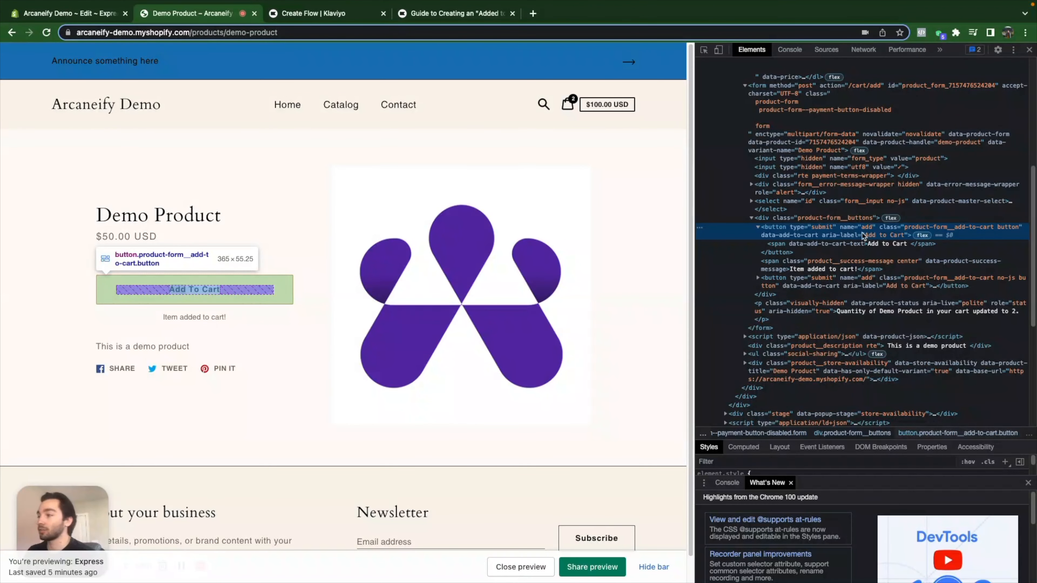
pyautogui.doubleClick(917, 229)
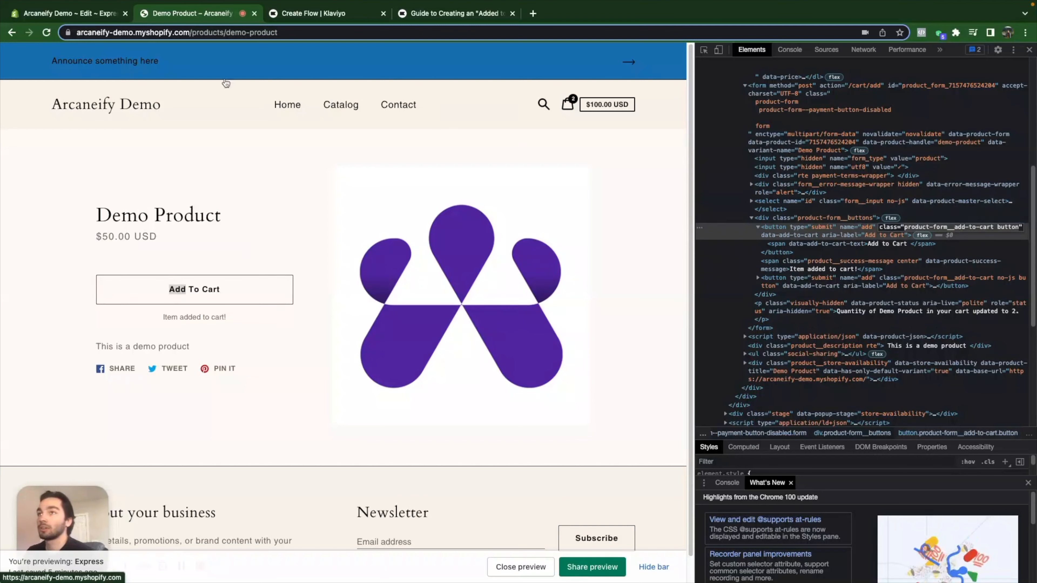
pyautogui.click(85, 14)
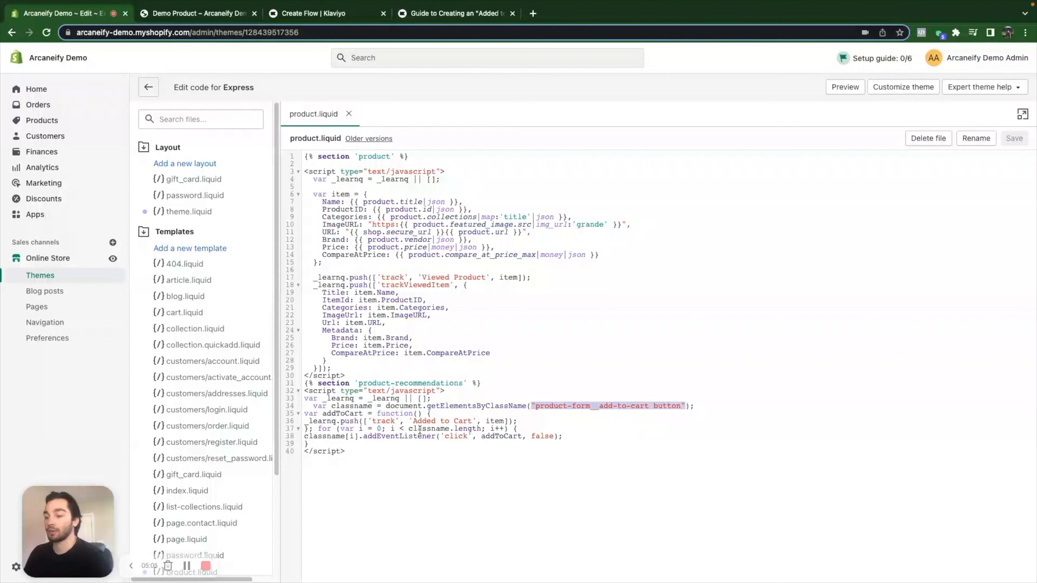
pyautogui.click(526, 406)
pyautogui.moveTo(532, 406); pyautogui.dragTo(685, 404)
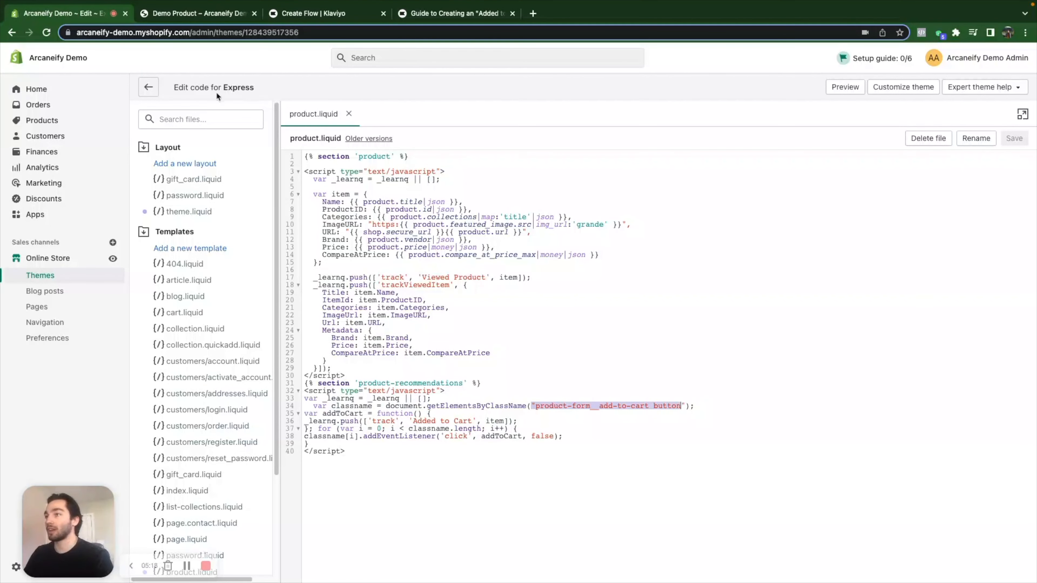
# Leave the theme code editor, switch to Klaviyo and open the Added to Cart metric's chart in the analytics.
pyautogui.click(149, 87)
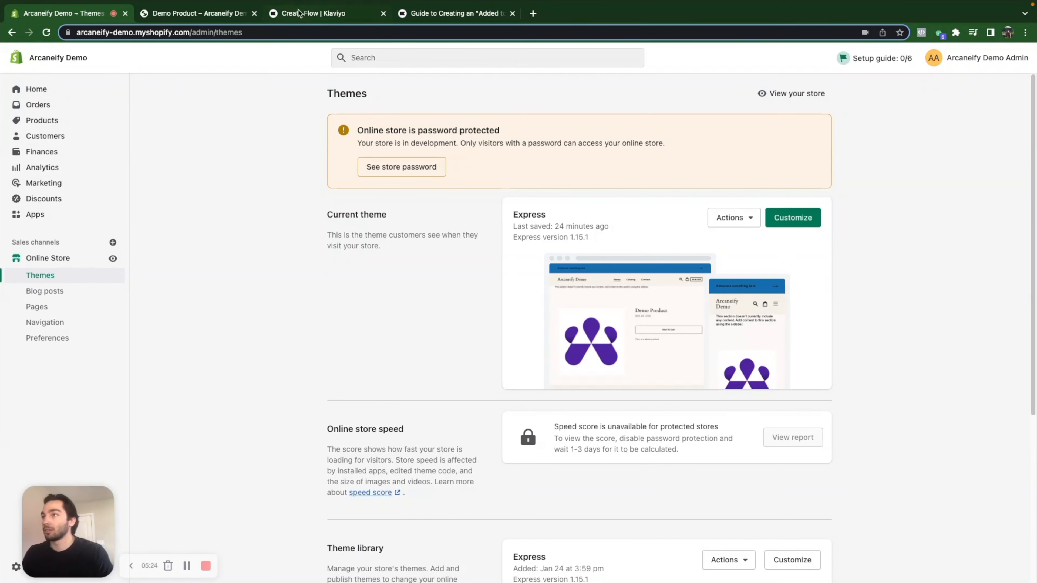
pyautogui.click(330, 14)
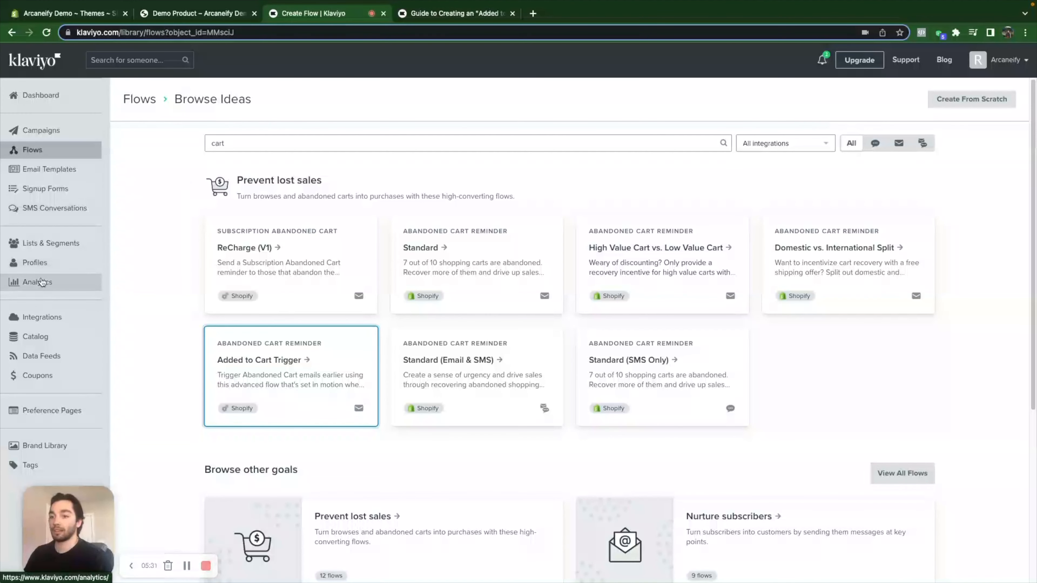
pyautogui.click(41, 282)
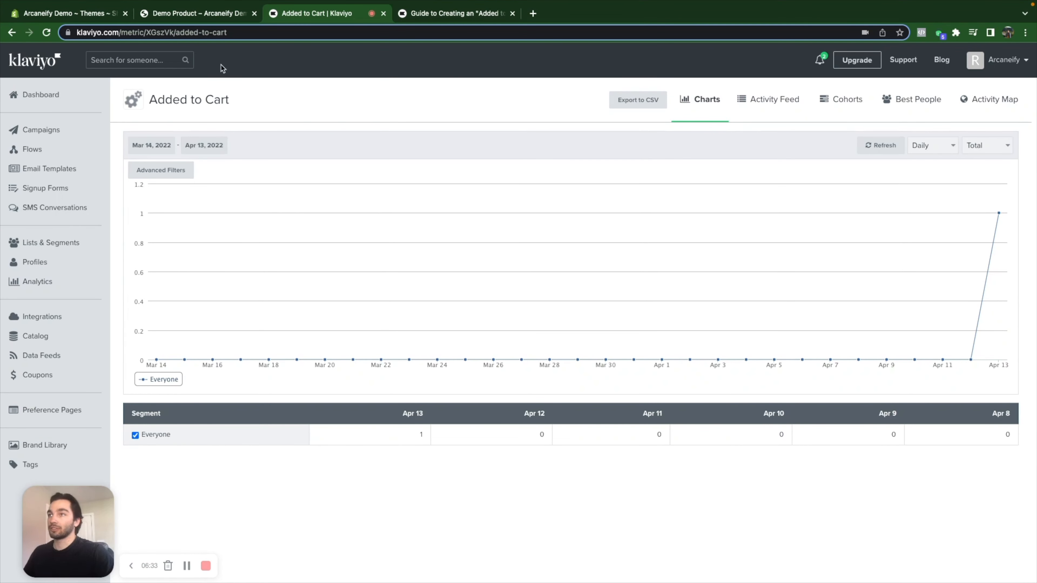
# Use the Add To Cart button on the Demo Product page and return to Klaviyo's Added to Cart metric chart.
pyautogui.moveTo(22, 3)
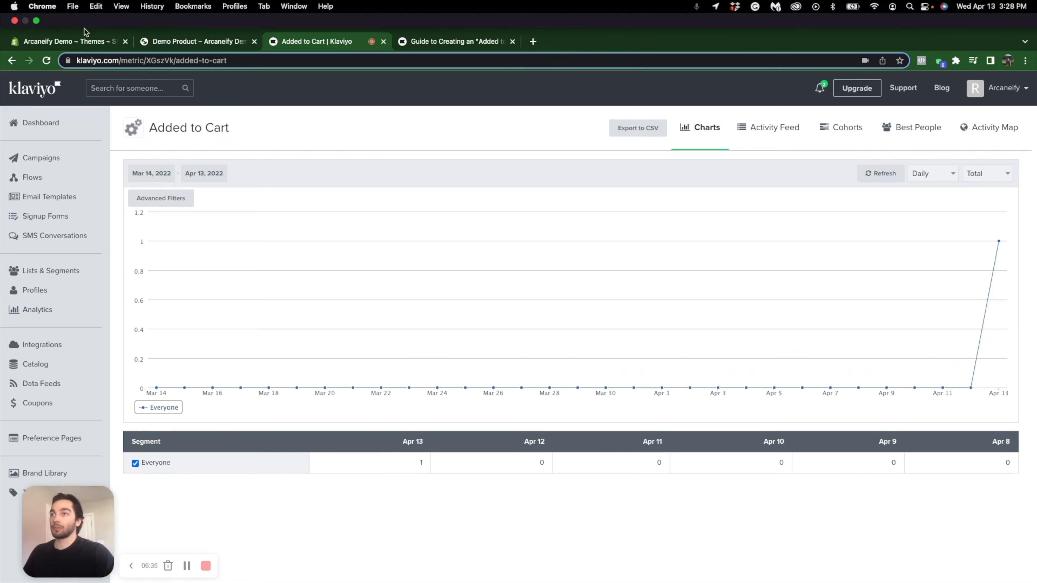
pyautogui.click(176, 41)
pyautogui.doubleClick(346, 294)
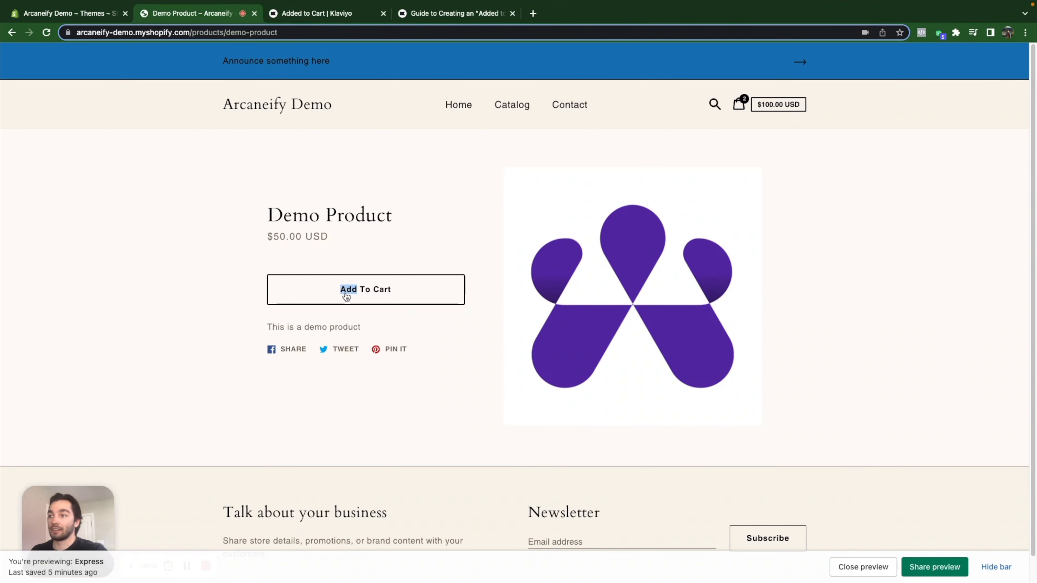
pyautogui.click(350, 14)
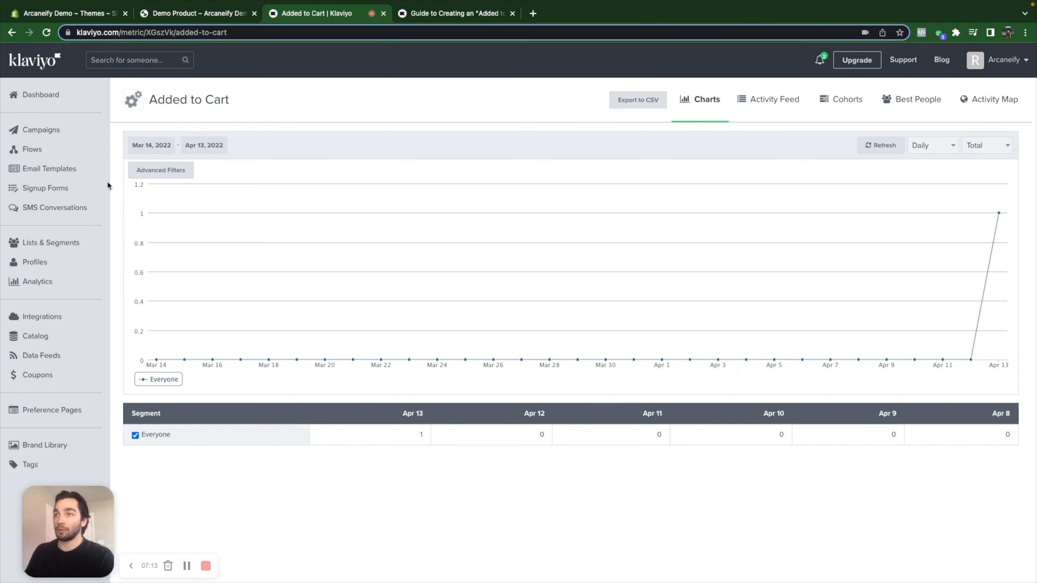
# Start a new flow, search the flow library for "cart" and choose the Added to Cart Trigger abandoned cart template.
pyautogui.click(69, 152)
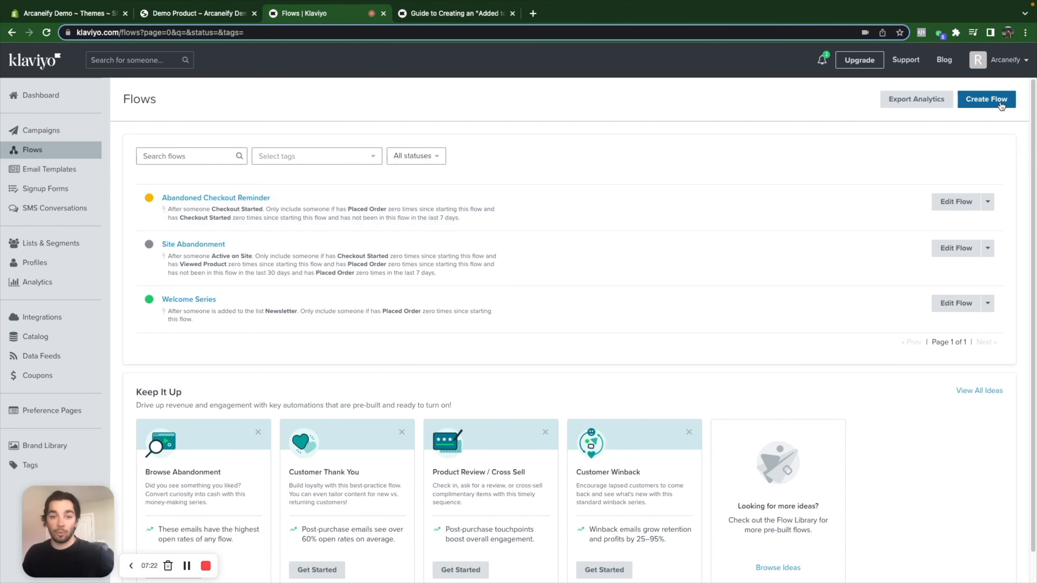
pyautogui.click(1001, 103)
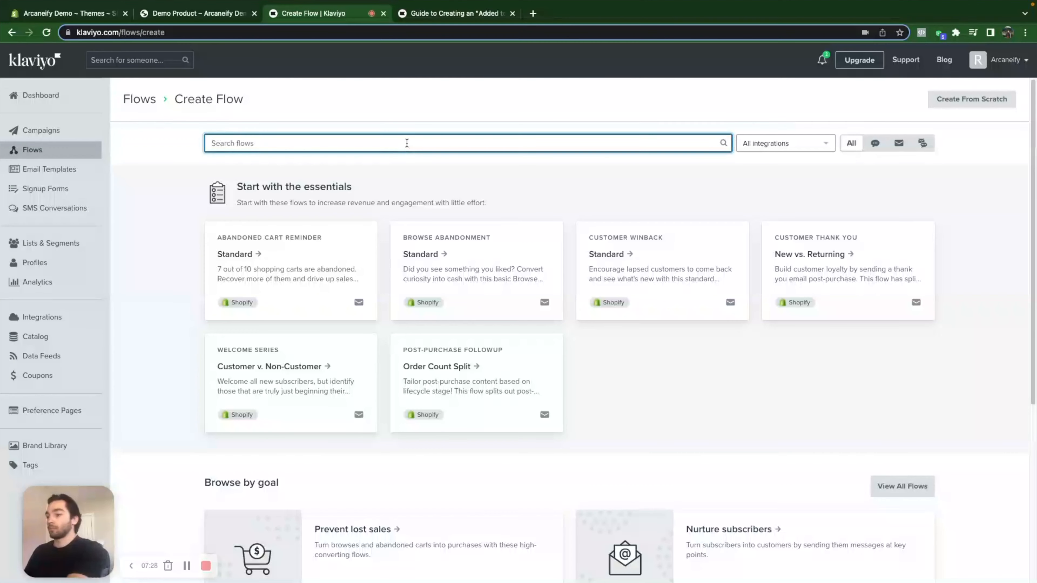
pyautogui.write('cart')
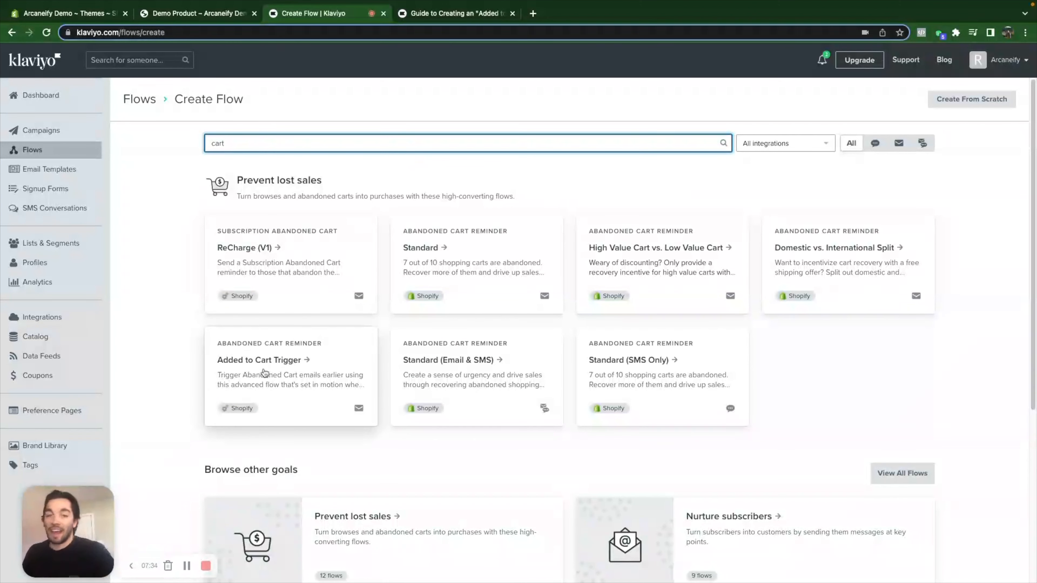
pyautogui.click(264, 372)
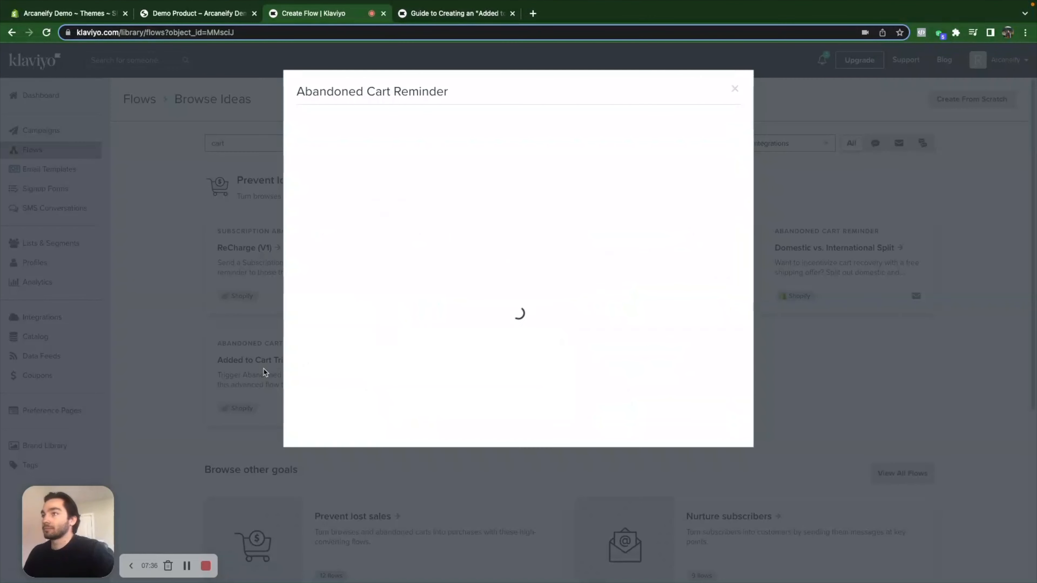
# Shorten the new flow's name to Abandoned Cart and create the flow.
pyautogui.click(399, 245)
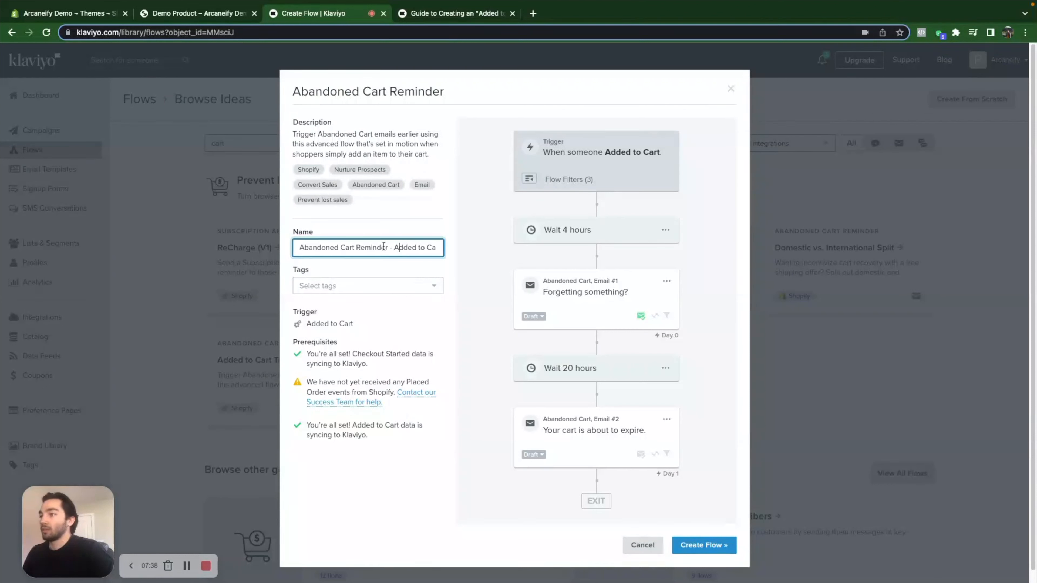
pyautogui.moveTo(356, 246); pyautogui.dragTo(468, 248)
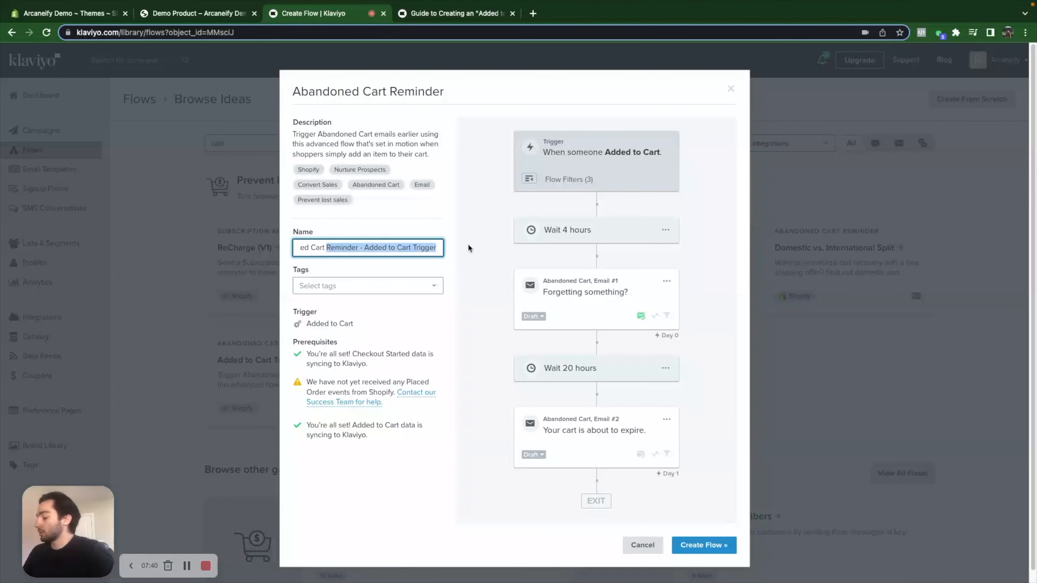
pyautogui.press('BackSpace')
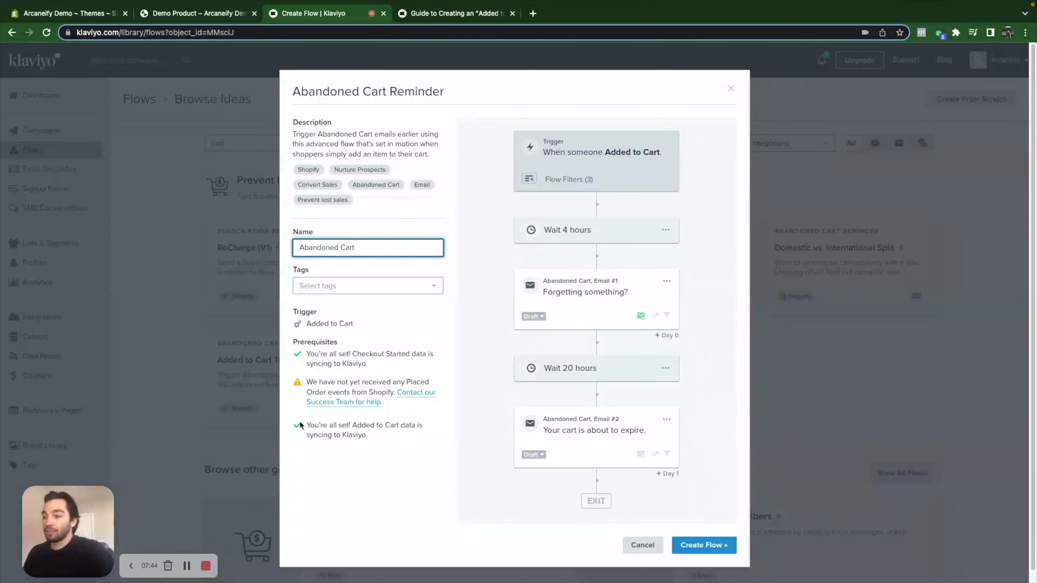
pyautogui.click(721, 552)
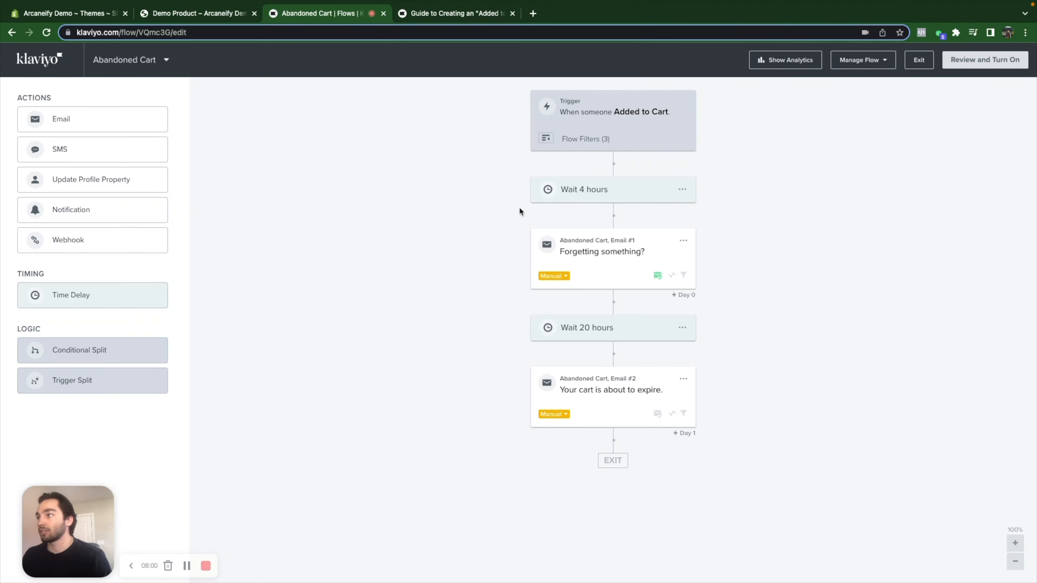
# Open the Added to Cart trigger's flow filters and add another AND condition, Has not been in this flow.
pyautogui.click(547, 139)
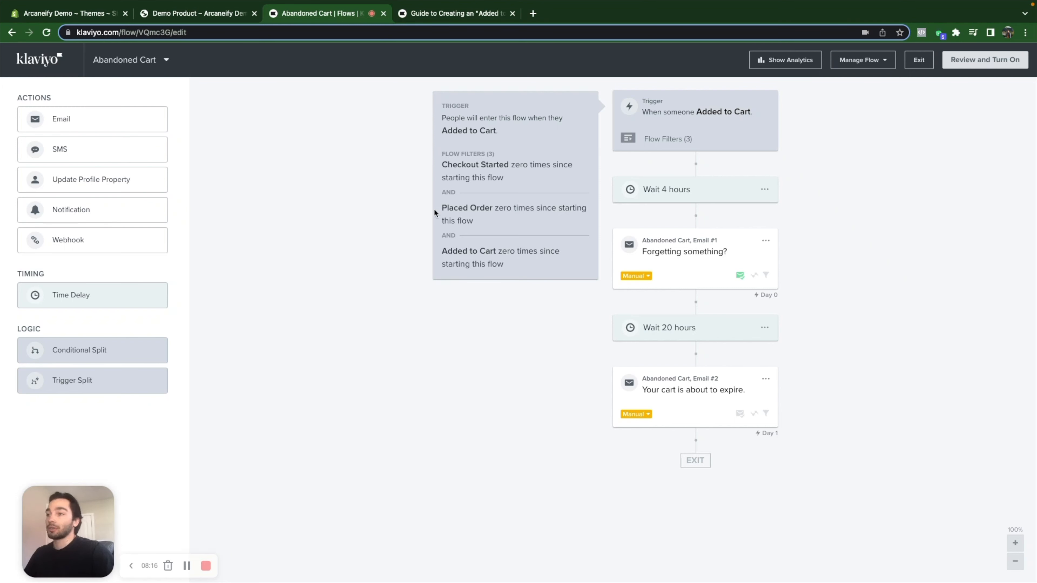
pyautogui.click(475, 200)
pyautogui.click(61, 235)
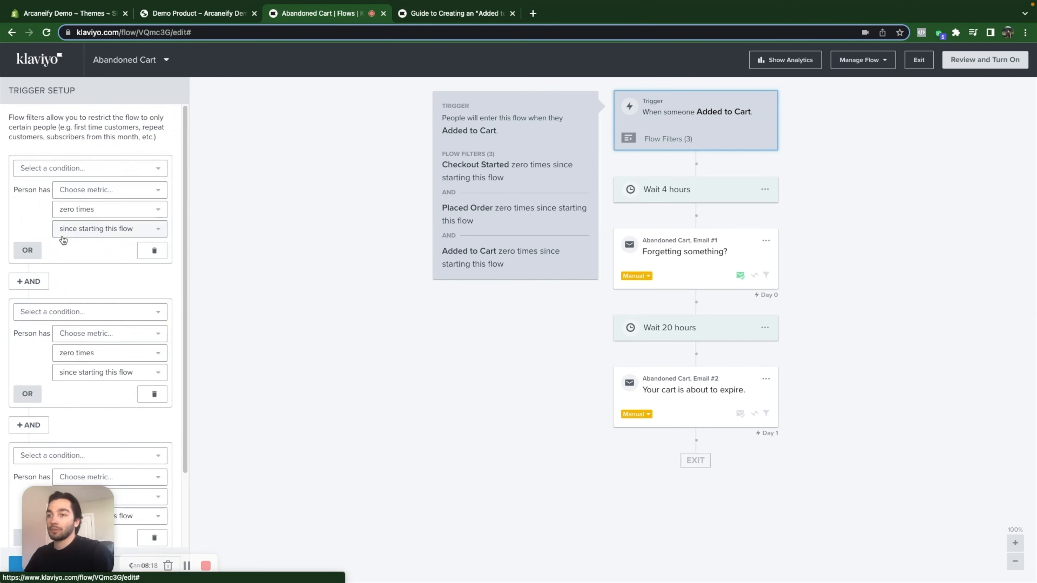
pyautogui.scroll(-3, 40, 449)
pyautogui.click(41, 480)
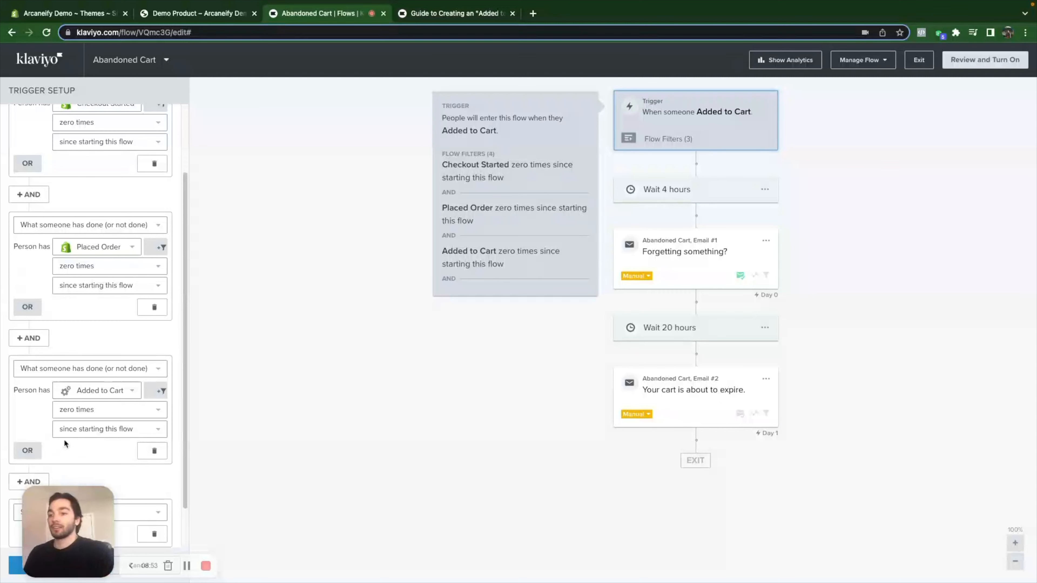
pyautogui.scroll(-1, 64, 438)
pyautogui.click(75, 464)
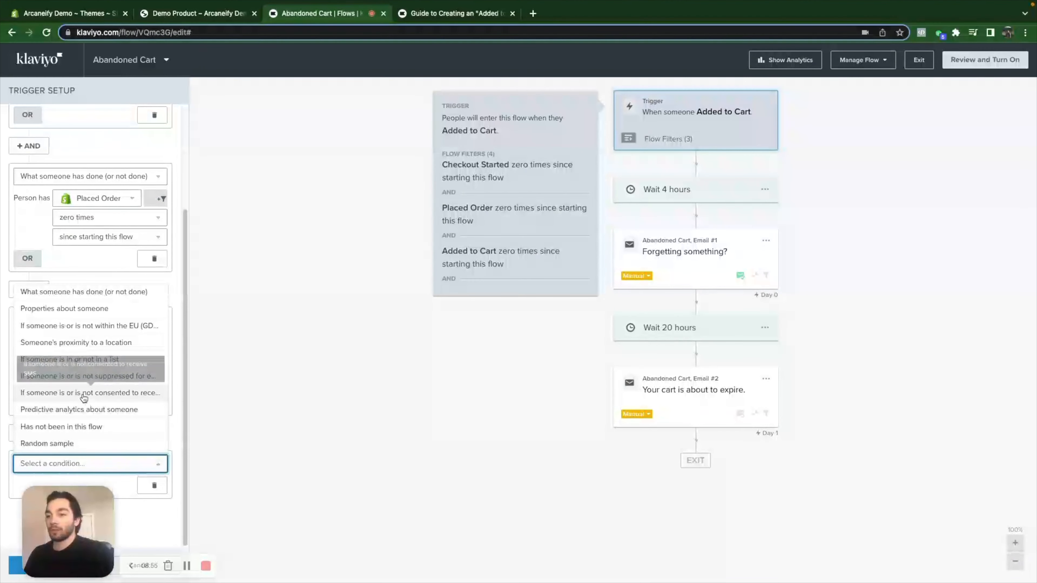
pyautogui.click(76, 427)
pyautogui.scroll(-2, 76, 427)
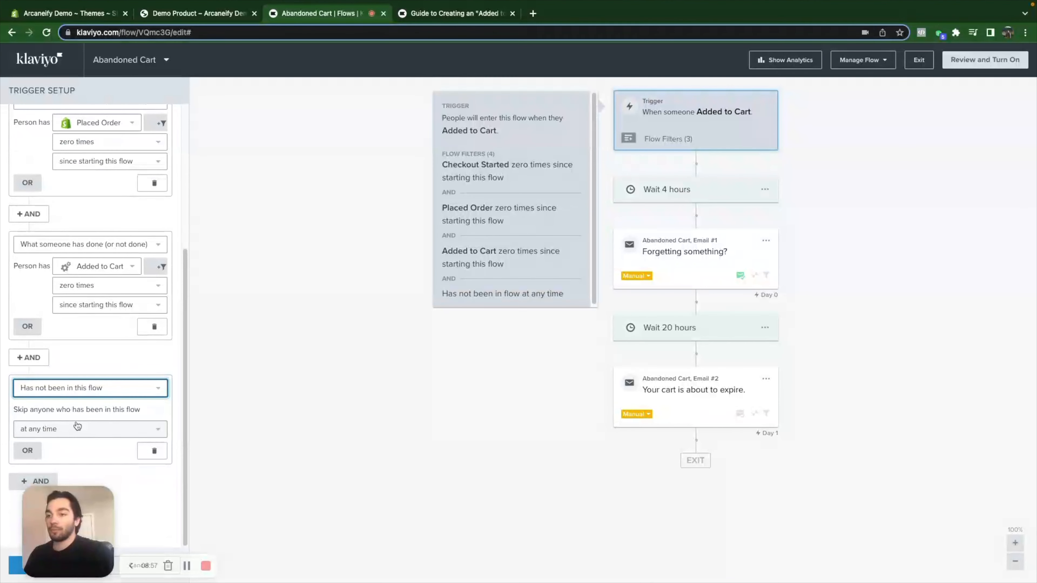
# Set the Has not been in this flow filter to in the last 30 days and save the flow filters.
pyautogui.click(76, 428)
pyautogui.click(74, 466)
pyautogui.scroll(-1, 62, 445)
pyautogui.moveTo(32, 429); pyautogui.dragTo(9, 426)
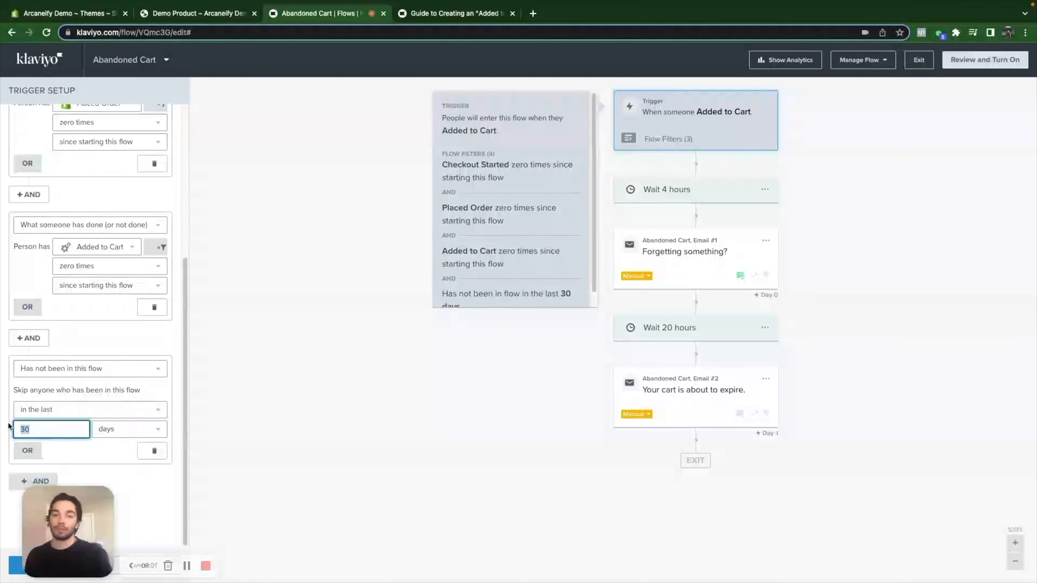
pyautogui.write('7')
pyautogui.press('BackSpace')
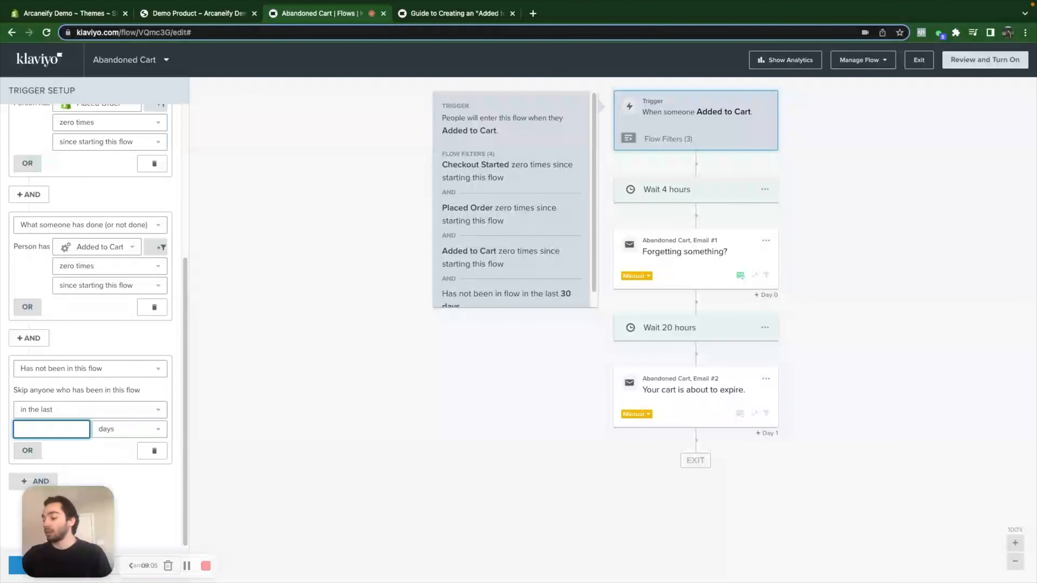
pyautogui.write('30')
pyautogui.press('BackSpace')
pyautogui.press('BackSpace')
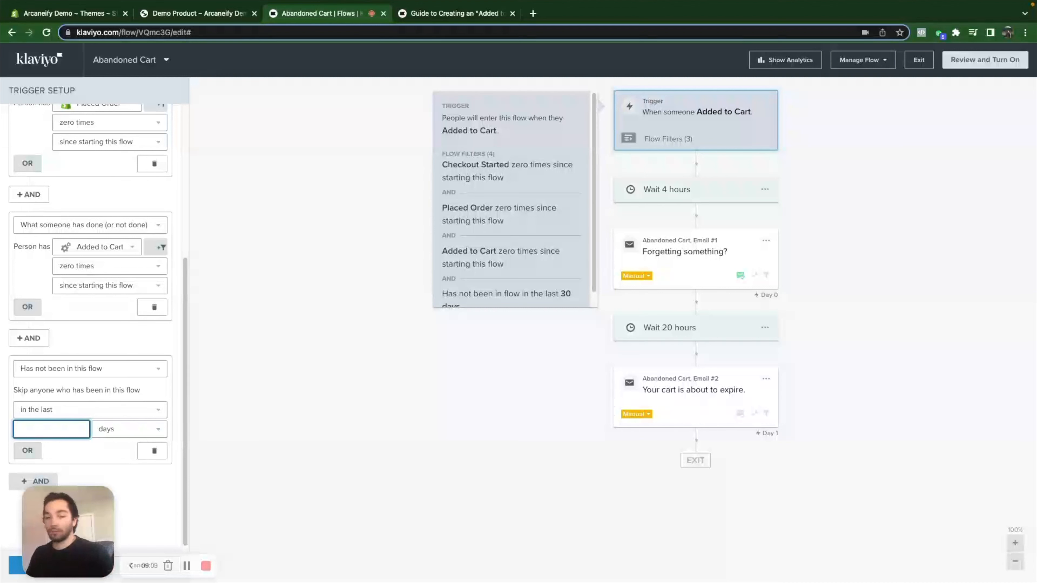
pyautogui.write('30')
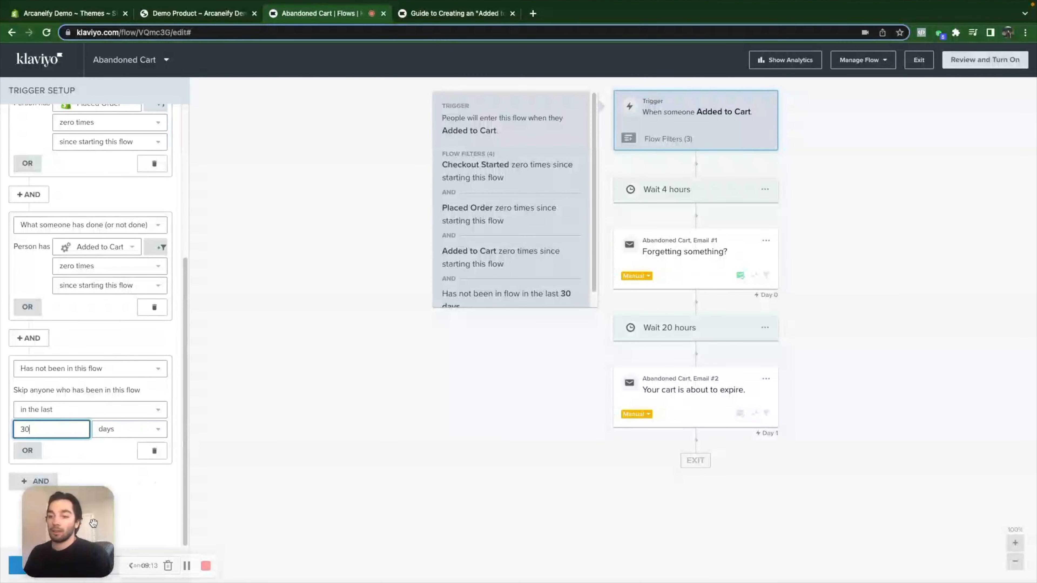
pyautogui.click(88, 467)
pyautogui.click(64, 553)
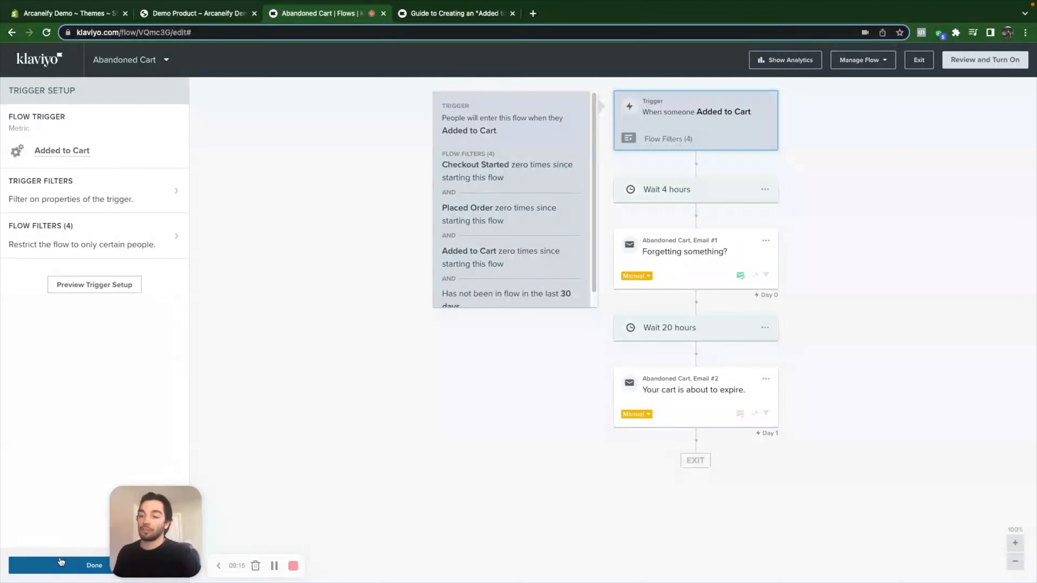
# Review the settings of the time delay before the first email and close them without changes.
pyautogui.moveTo(125, 522); pyautogui.dragTo(21, 521)
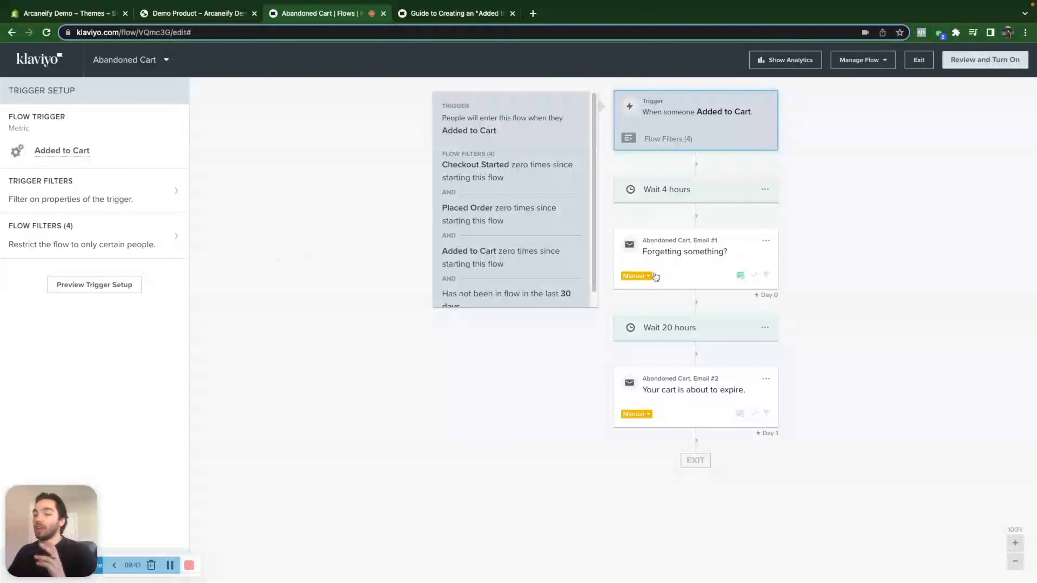
pyautogui.click(687, 190)
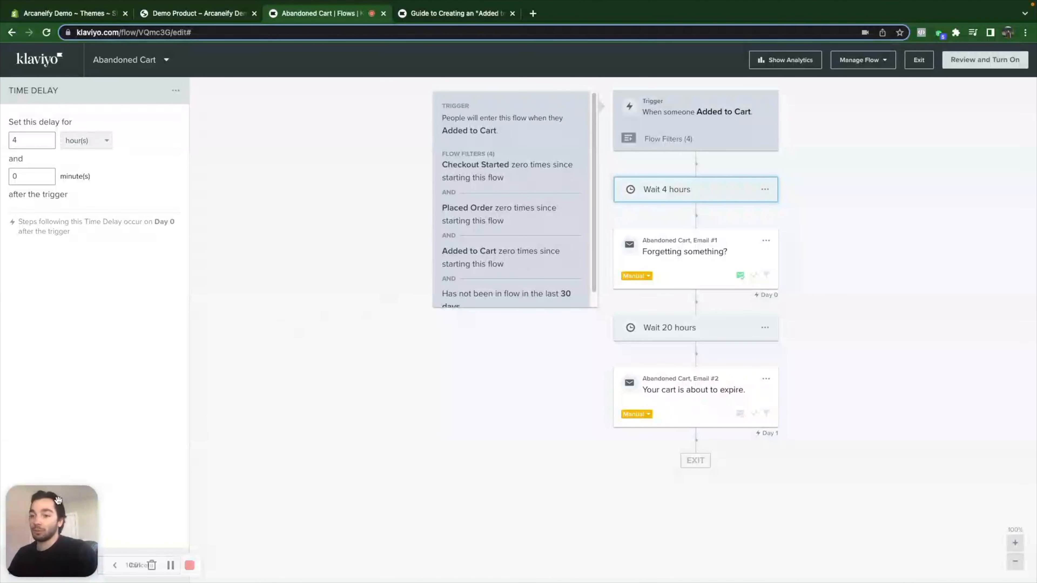
pyautogui.moveTo(58, 500); pyautogui.dragTo(353, 499)
pyautogui.click(139, 564)
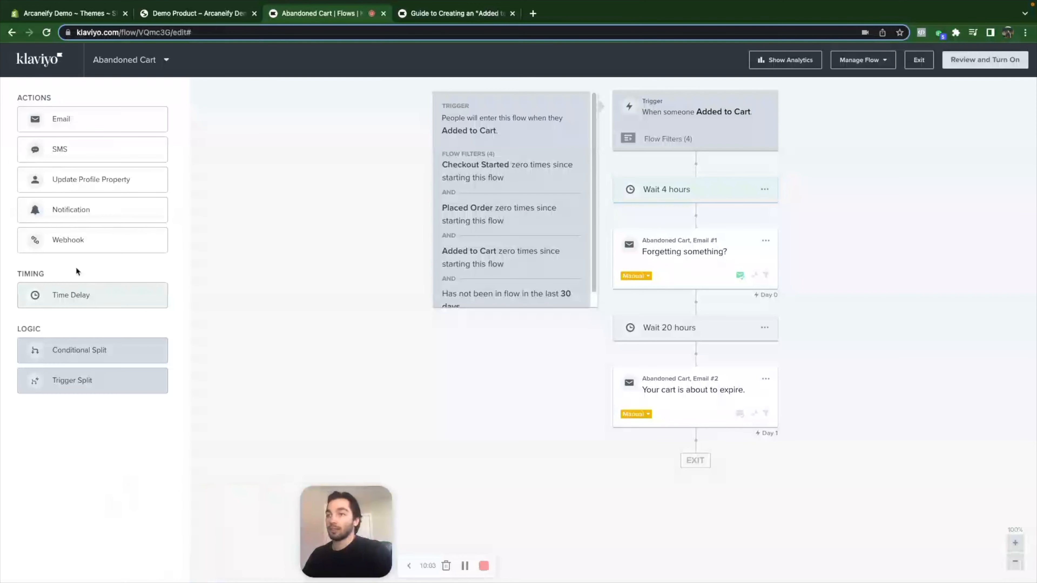
# Insert a conditional split directly below the trigger, set its condition to a 50% random sample and save it.
pyautogui.moveTo(70, 351); pyautogui.dragTo(670, 180)
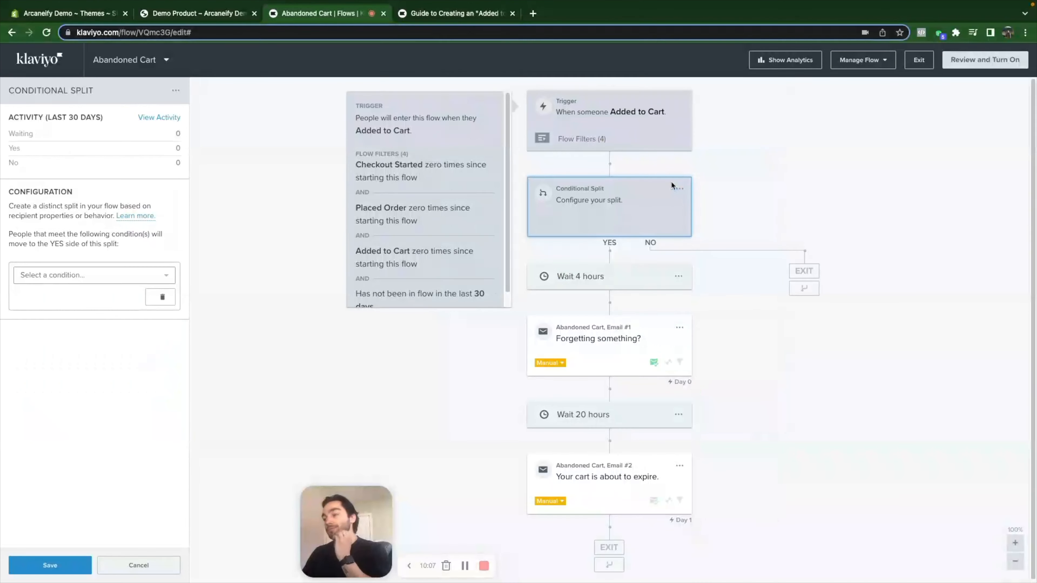
pyautogui.click(613, 205)
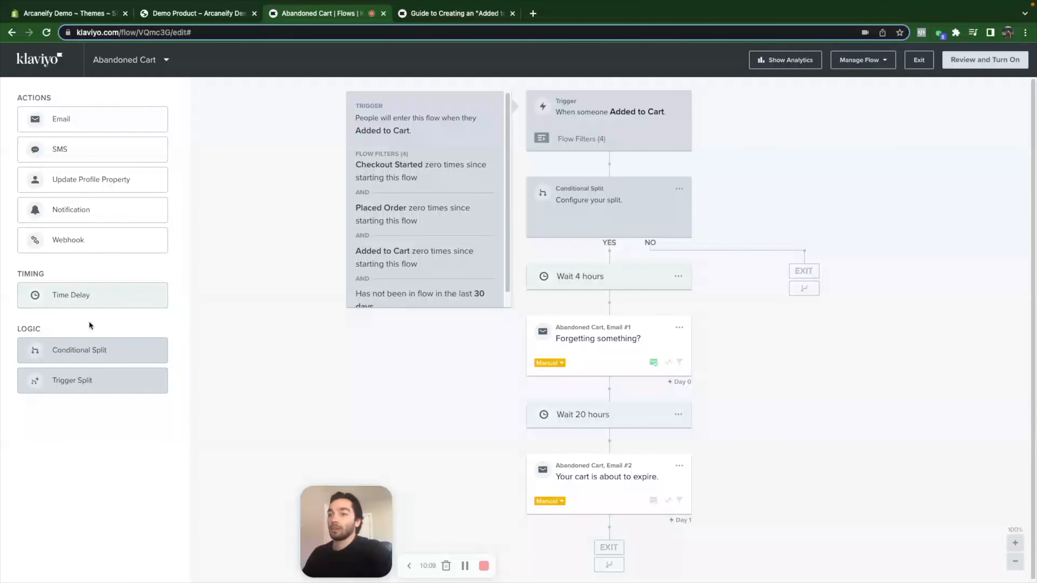
pyautogui.click(642, 205)
pyautogui.click(99, 274)
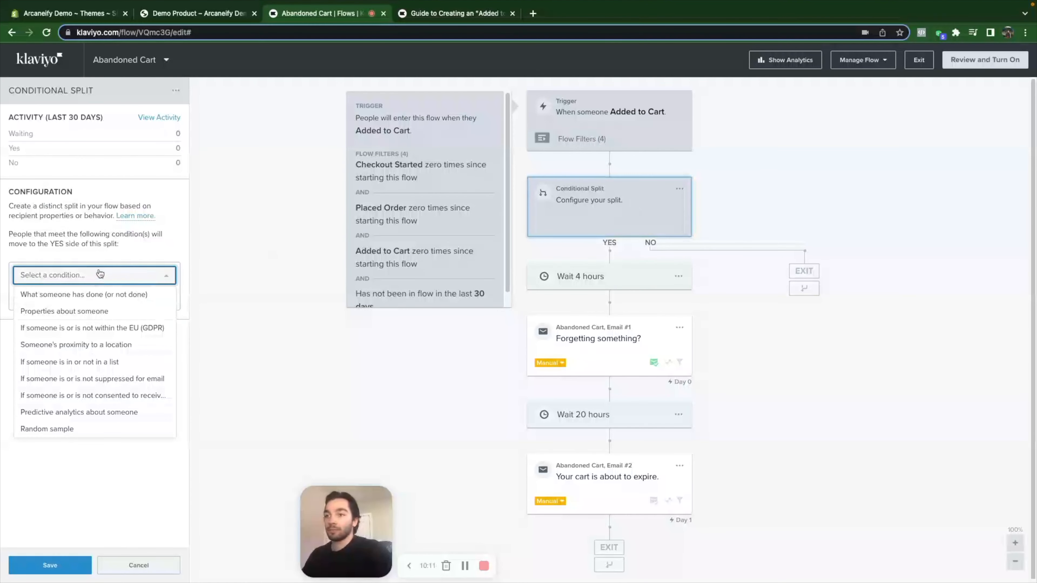
pyautogui.click(46, 434)
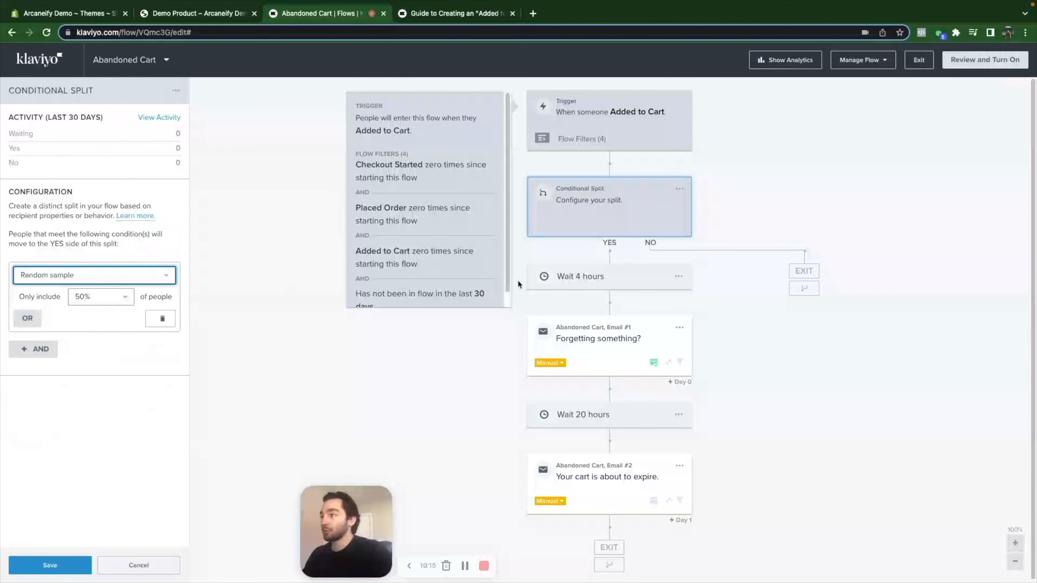
pyautogui.click(45, 565)
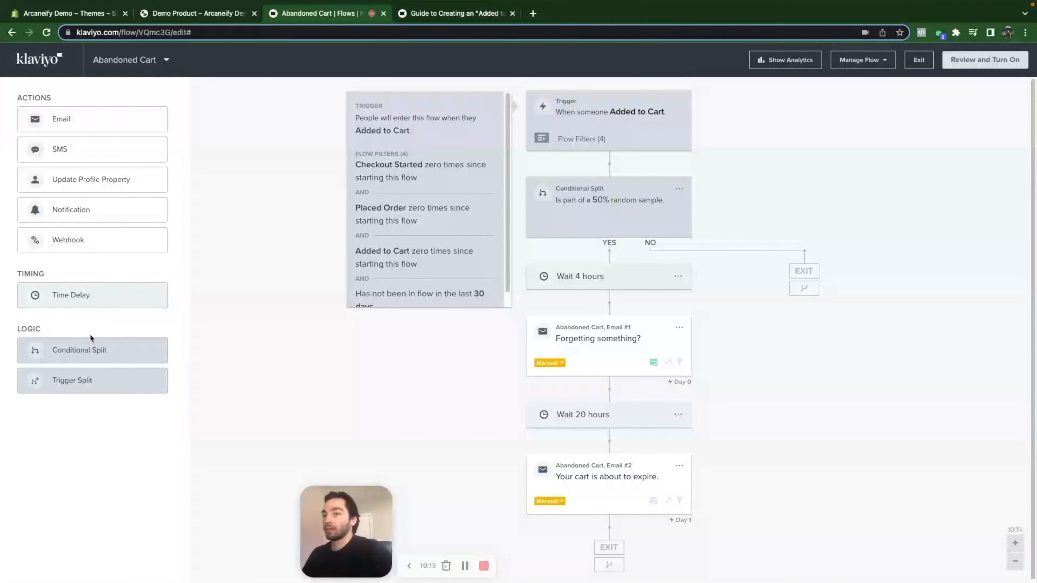
# Add a time delay to the conditional split's NO branch, set it to 30 minutes and save it.
pyautogui.moveTo(70, 296); pyautogui.dragTo(779, 273)
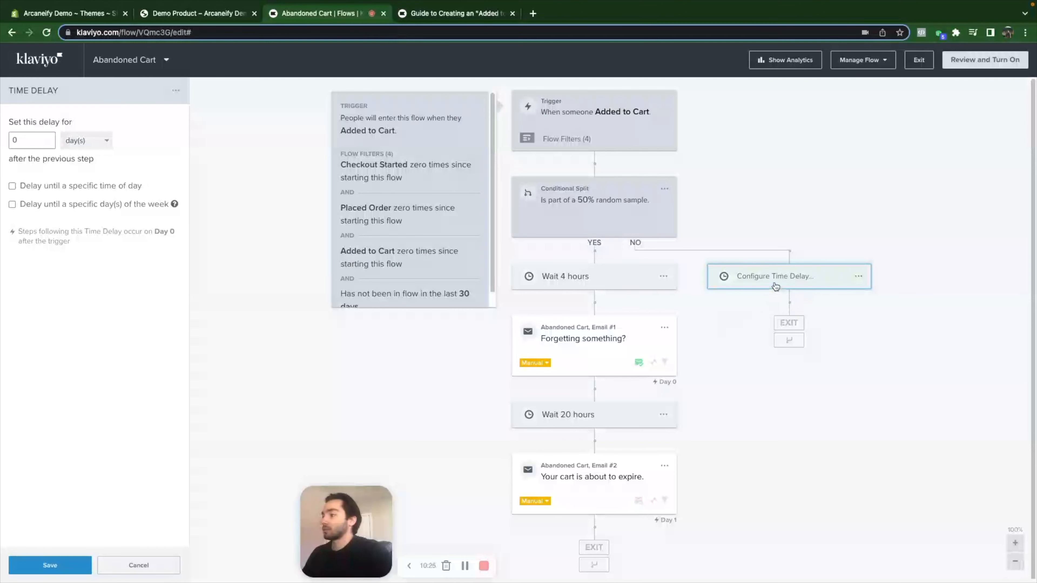
pyautogui.click(280, 178)
pyautogui.click(808, 284)
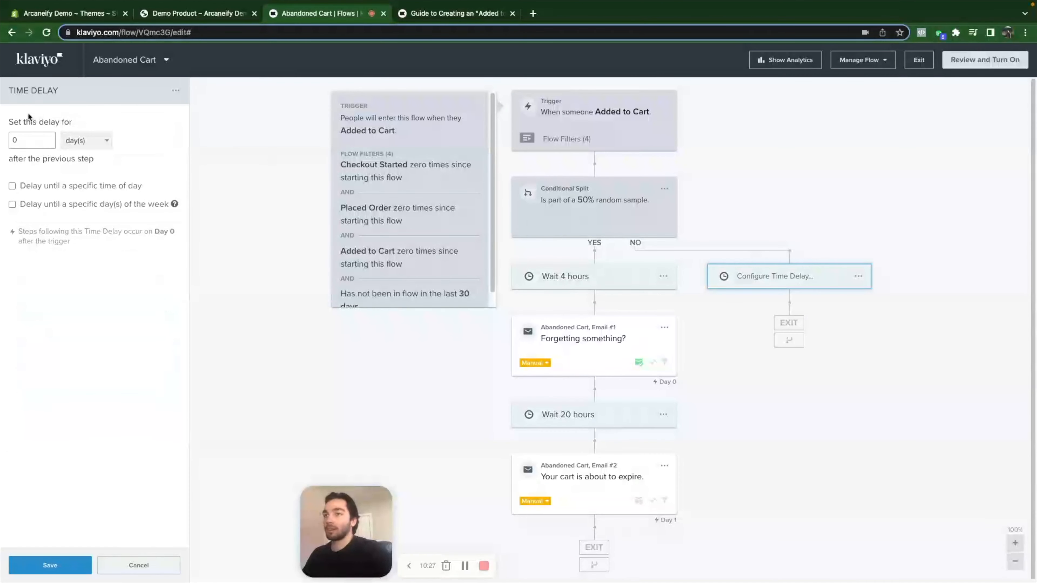
pyautogui.moveTo(38, 140); pyautogui.dragTo(10, 140)
pyautogui.write('30')
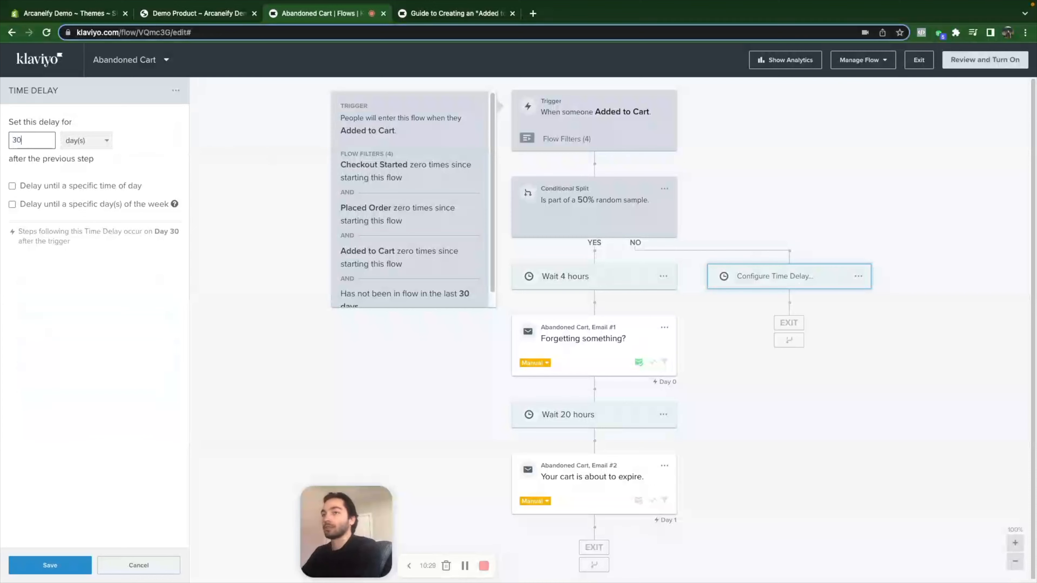
pyautogui.click(72, 140)
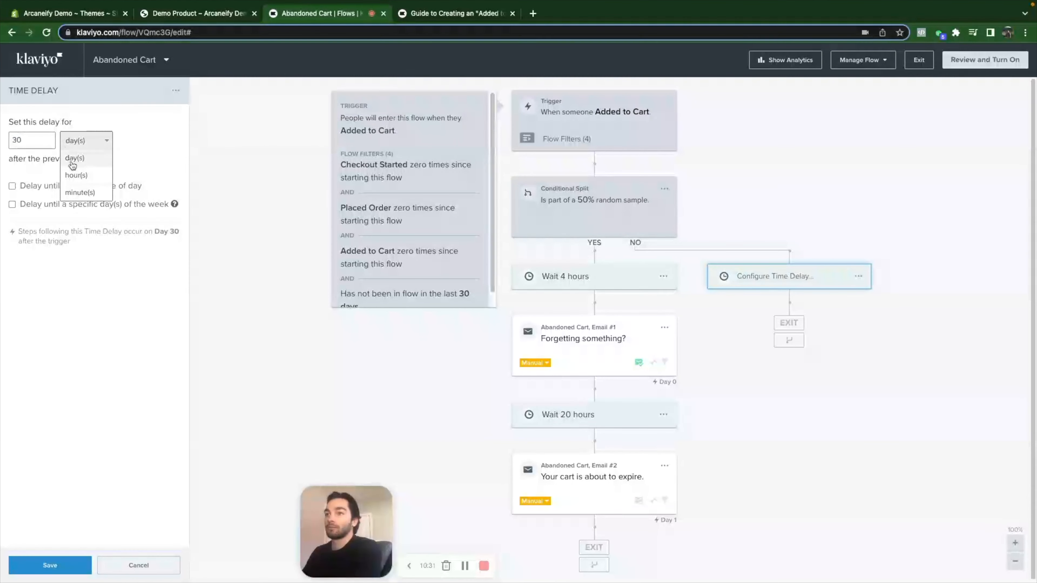
pyautogui.click(79, 192)
pyautogui.click(61, 566)
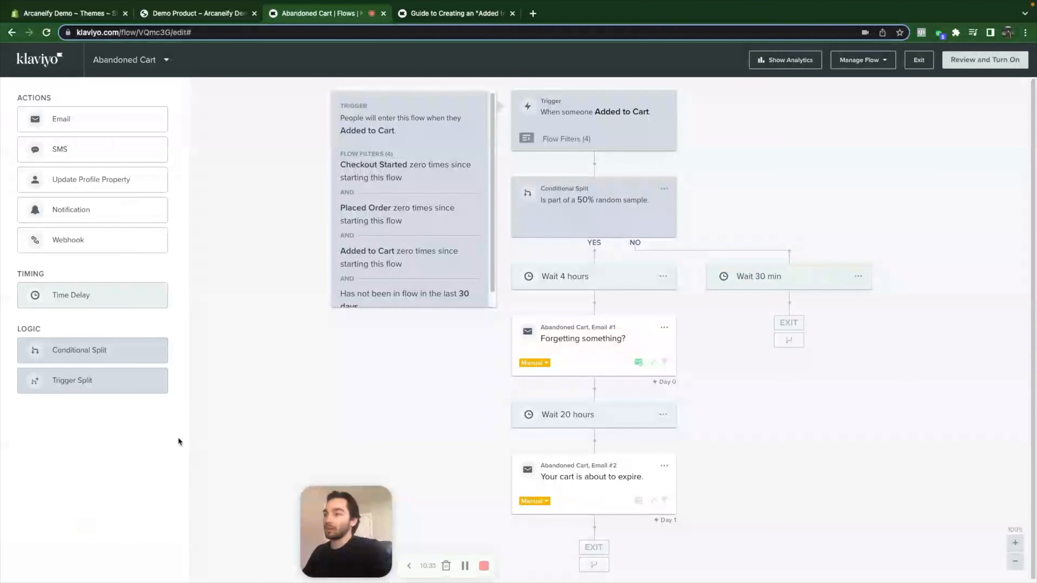
# Clone Abandoned Cart, Email #1 below the 30-minute delay and rejoin the NO branch to the YES branch above the 20-hour wait.
pyautogui.click(662, 328)
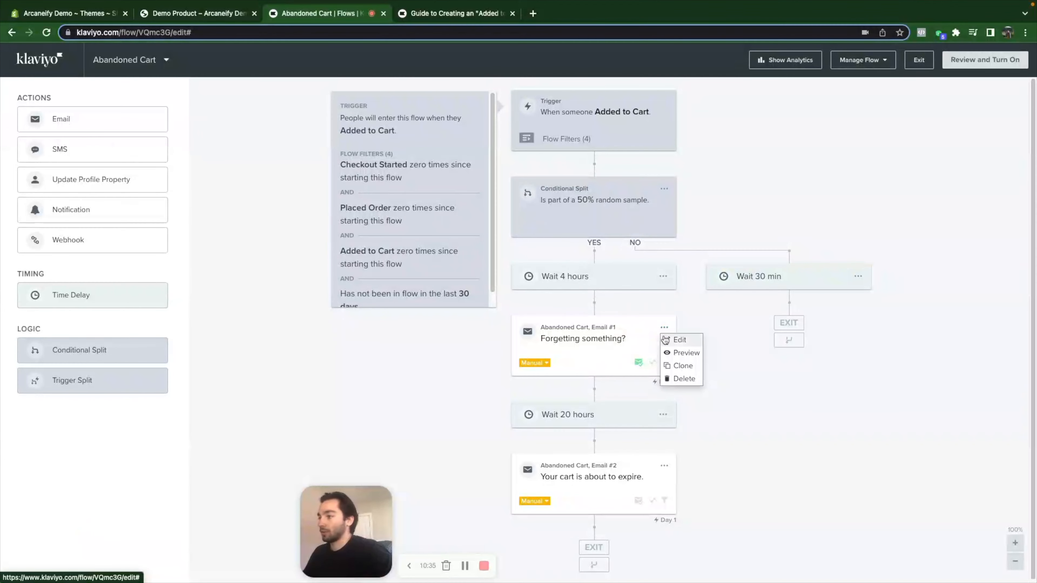
pyautogui.click(689, 364)
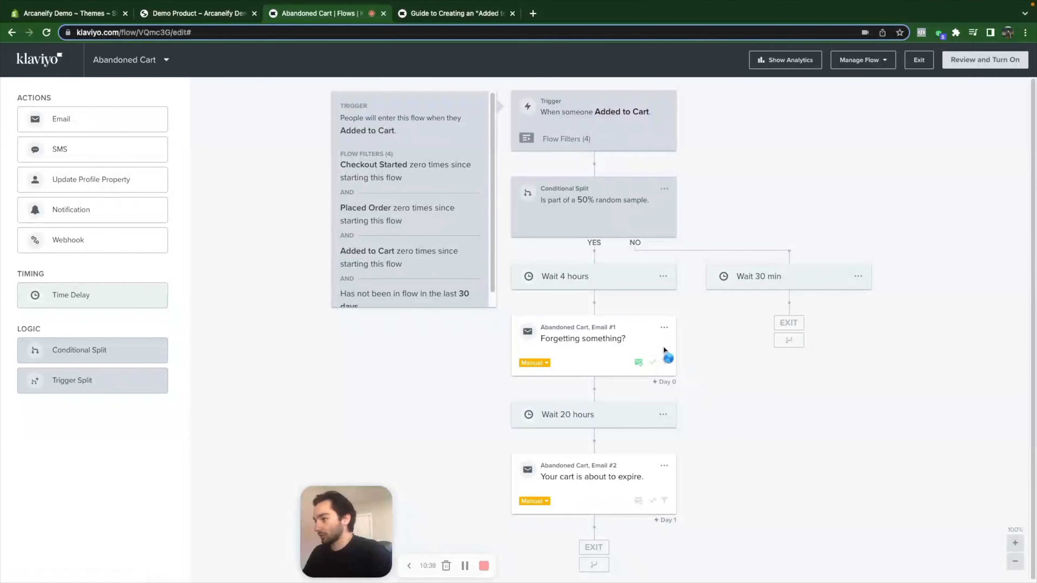
pyautogui.moveTo(606, 425)
pyautogui.mouseDown()
pyautogui.moveTo(800, 319)
pyautogui.moveTo(800, 309)
pyautogui.mouseUp()
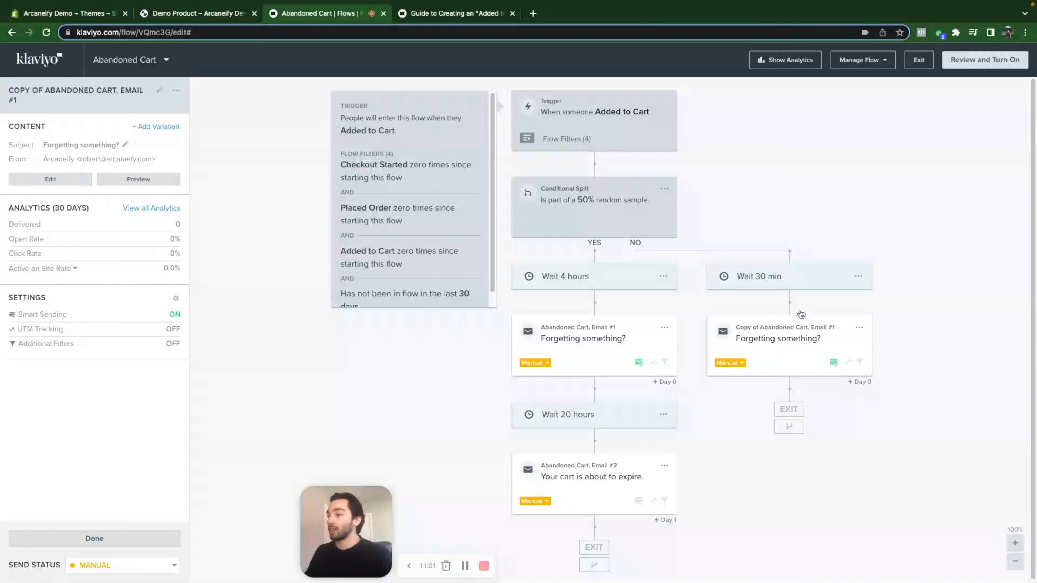
pyautogui.moveTo(786, 427); pyautogui.dragTo(590, 405)
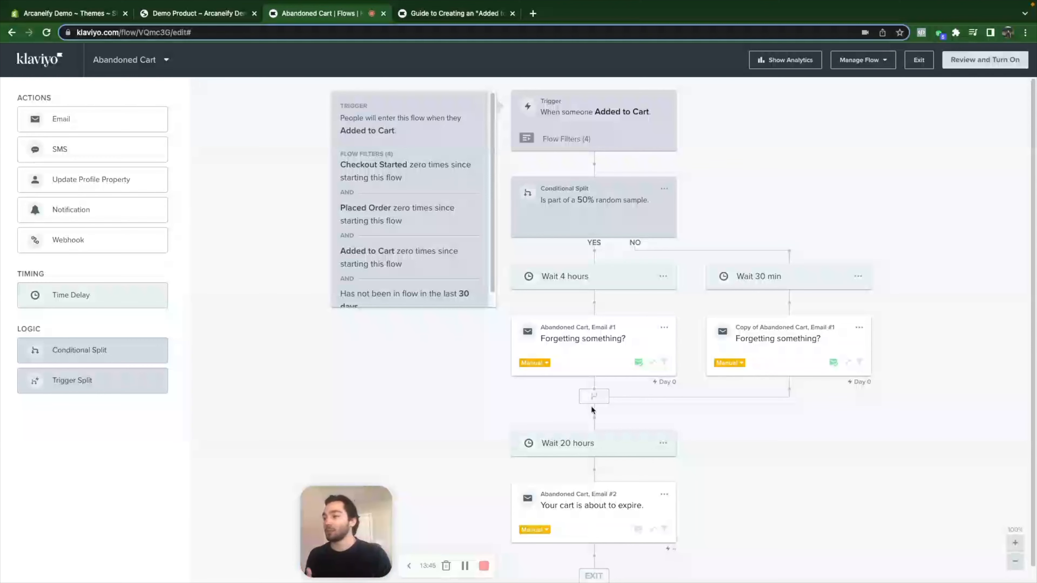
# Turn Smart Sending off and UTM Tracking on for Abandoned Cart, Email #1 in the YES branch.
pyautogui.click(586, 341)
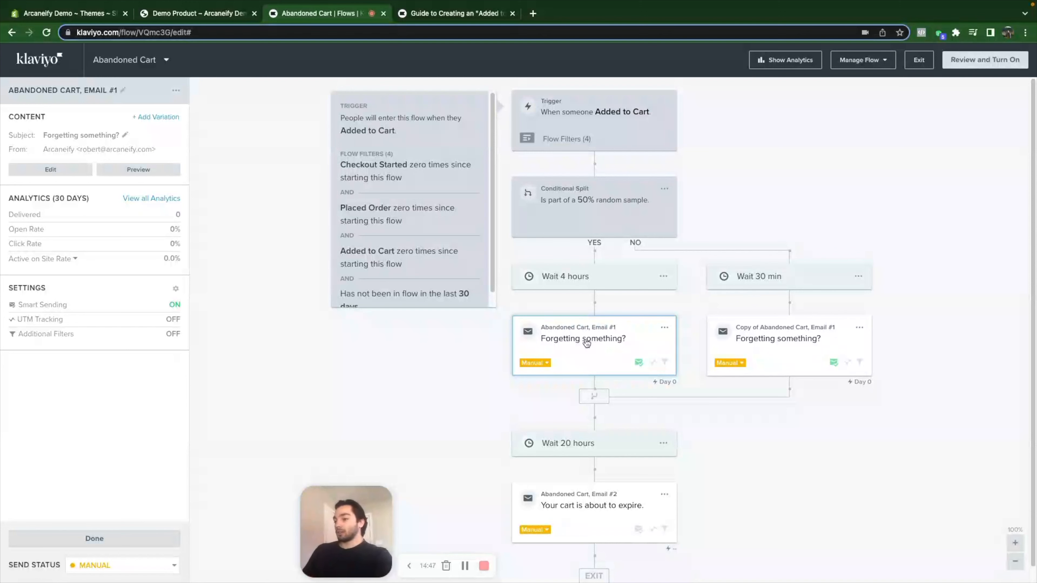
pyautogui.click(603, 357)
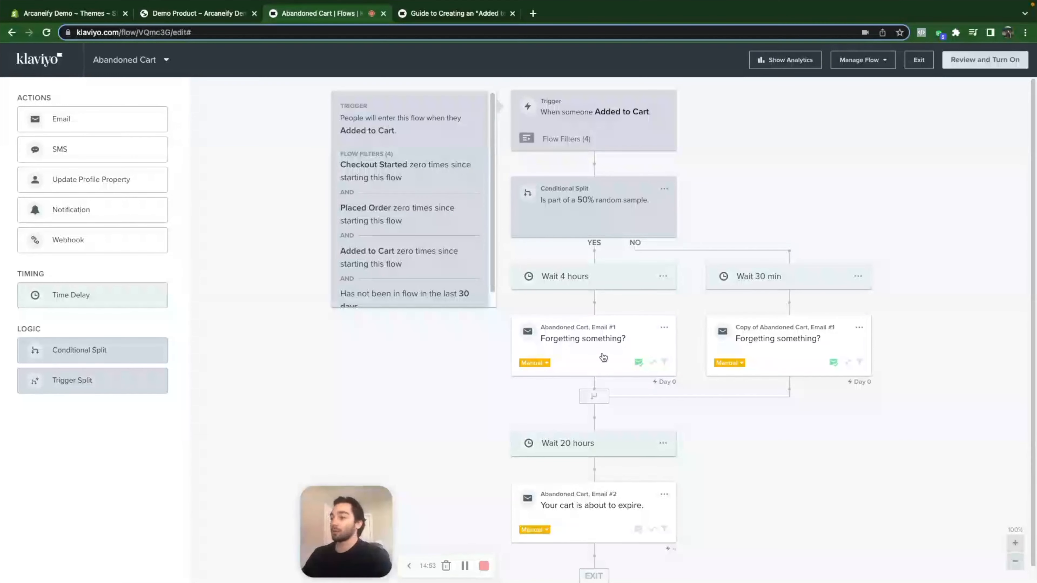
pyautogui.click(603, 358)
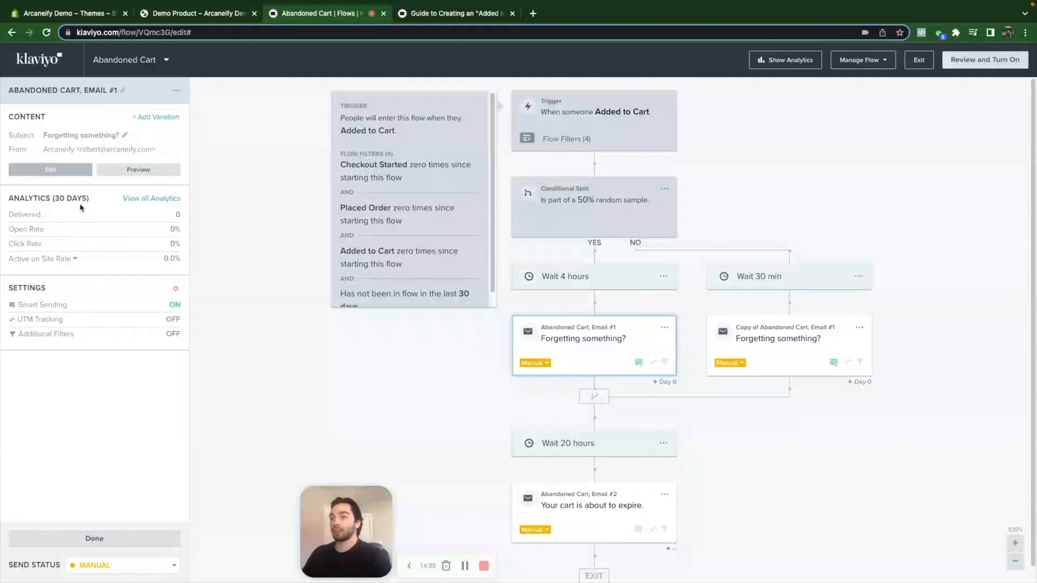
pyautogui.click(172, 319)
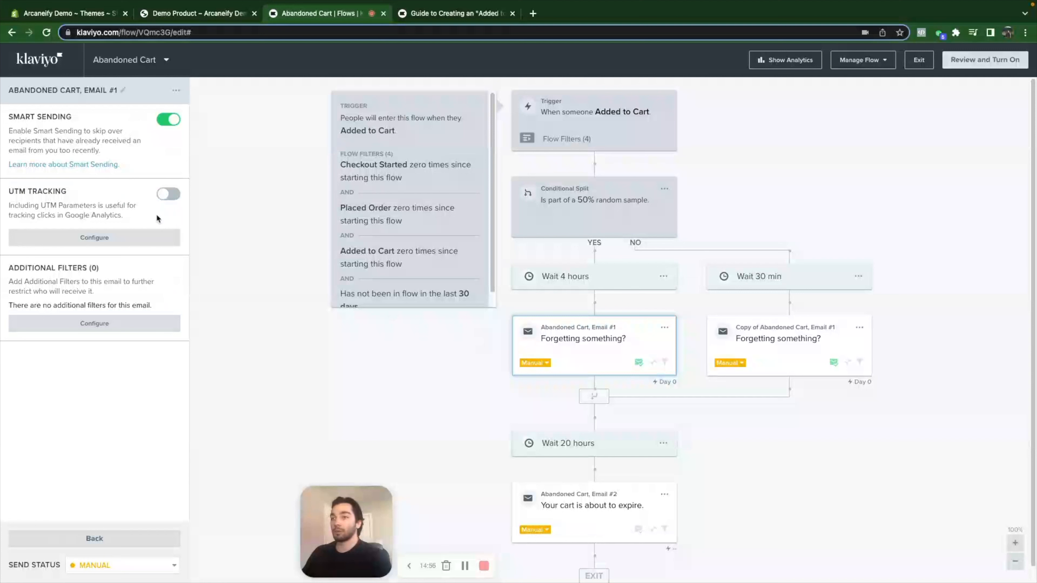
pyautogui.click(169, 120)
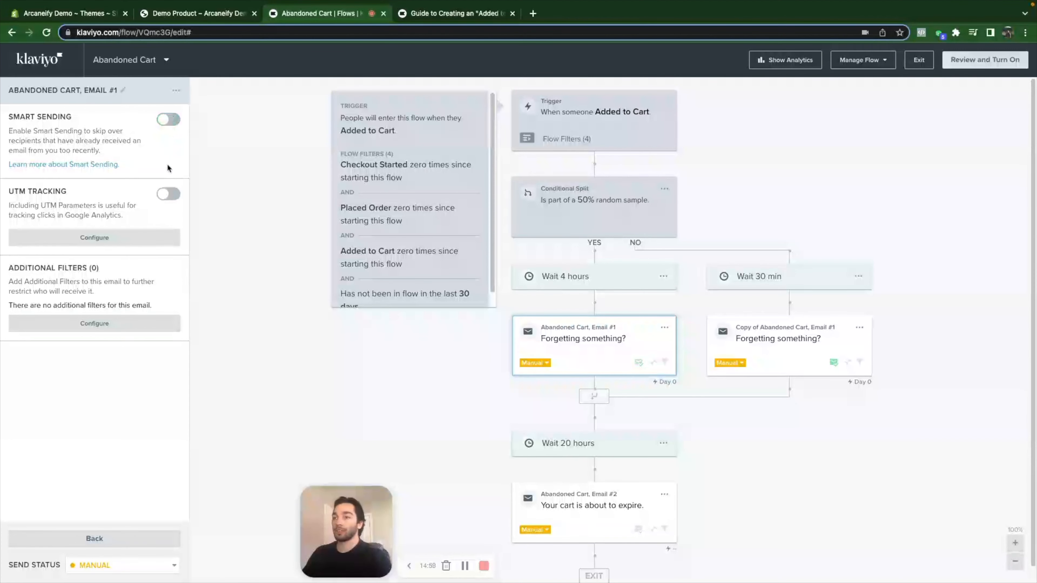
pyautogui.click(173, 195)
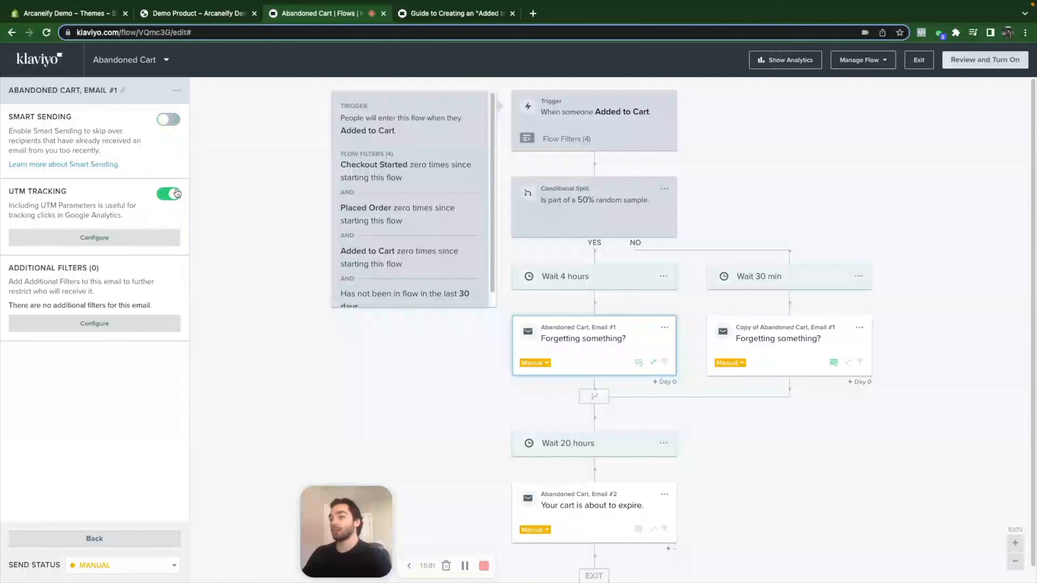
pyautogui.click(120, 538)
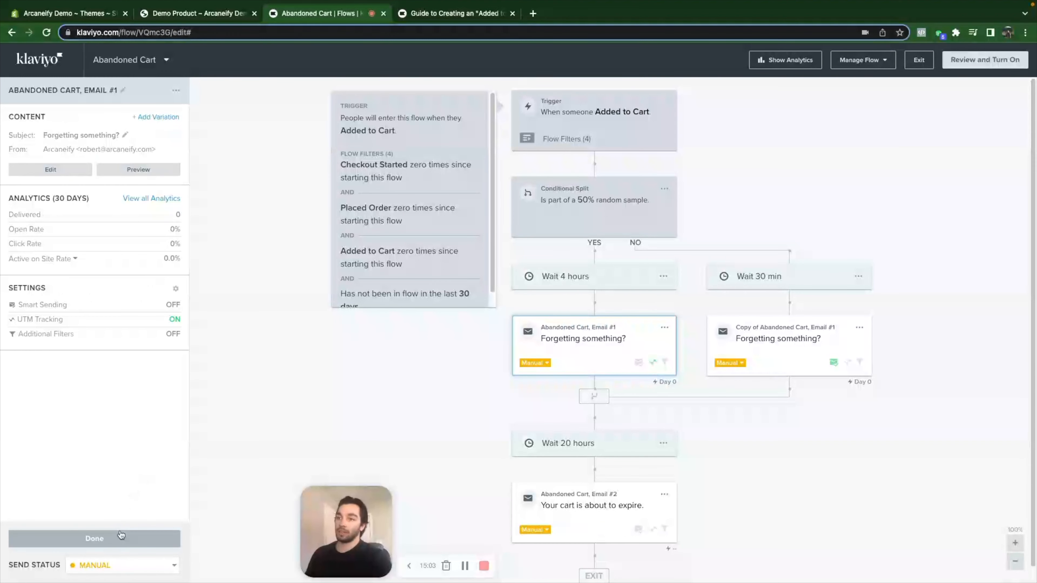